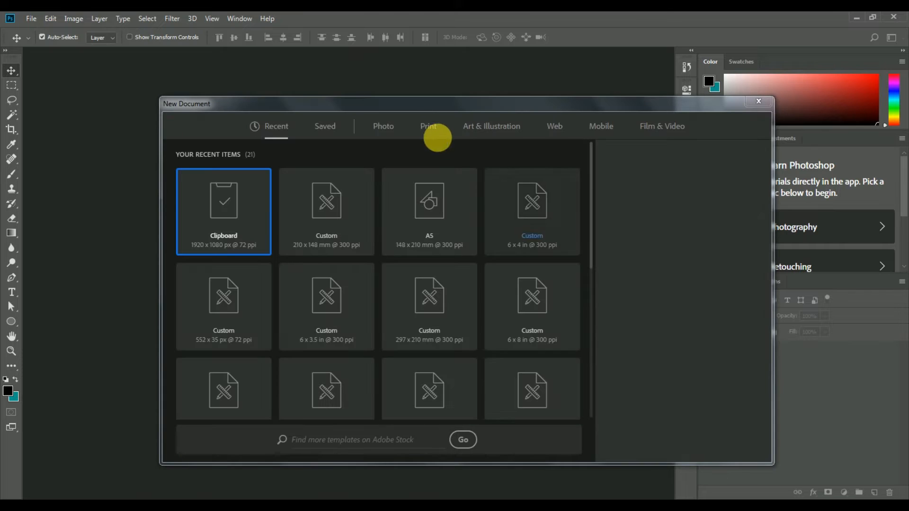
- Create a new document from the A5 print preset in landscape orientation, 210 x 148 mm at 300 ppi
click(427, 126)
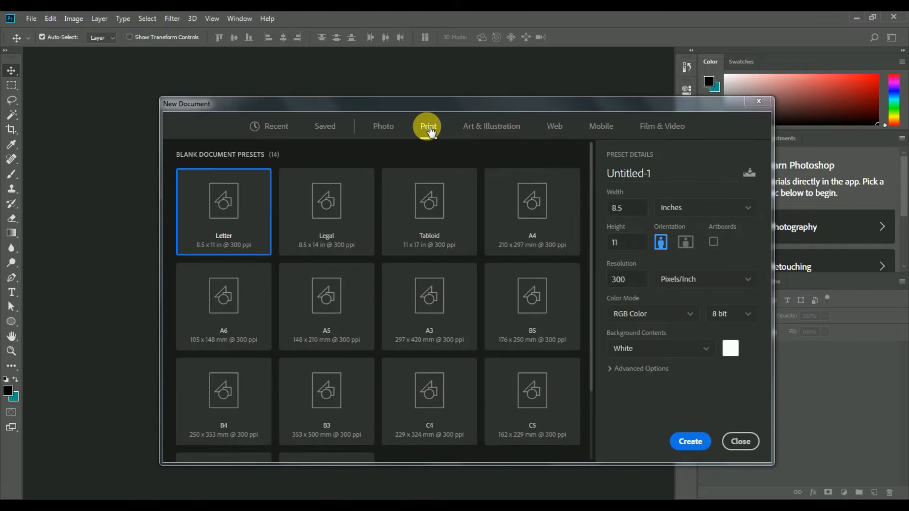
click(321, 300)
click(685, 241)
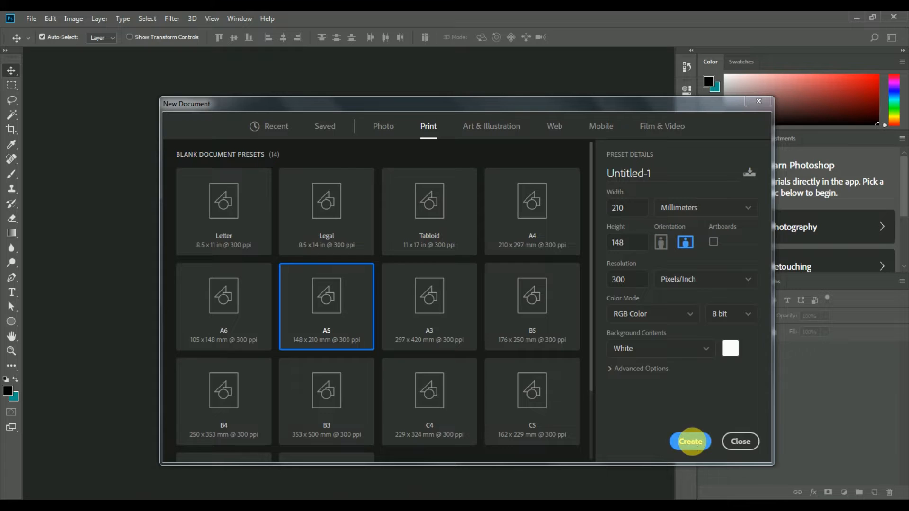
click(690, 441)
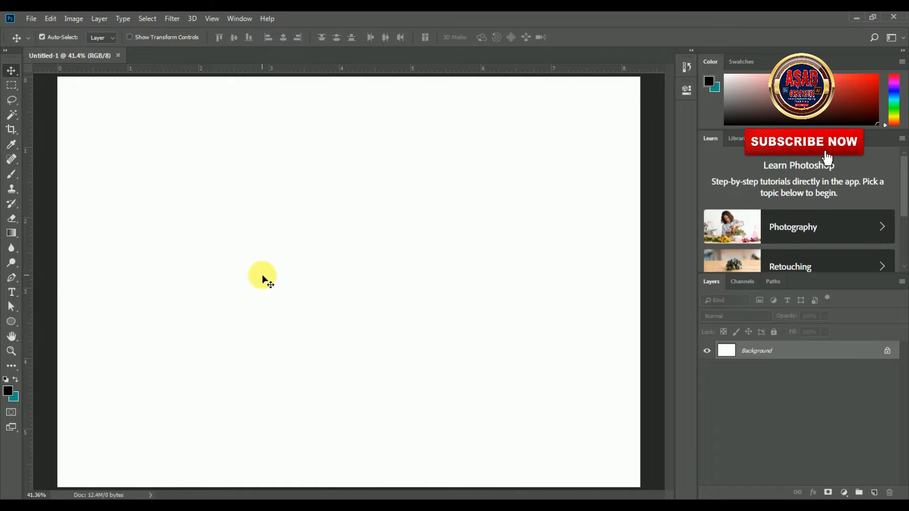
- Draw a closed, curved crescent path with the Pen tool in the upper-left part of the canvas
click(11, 279)
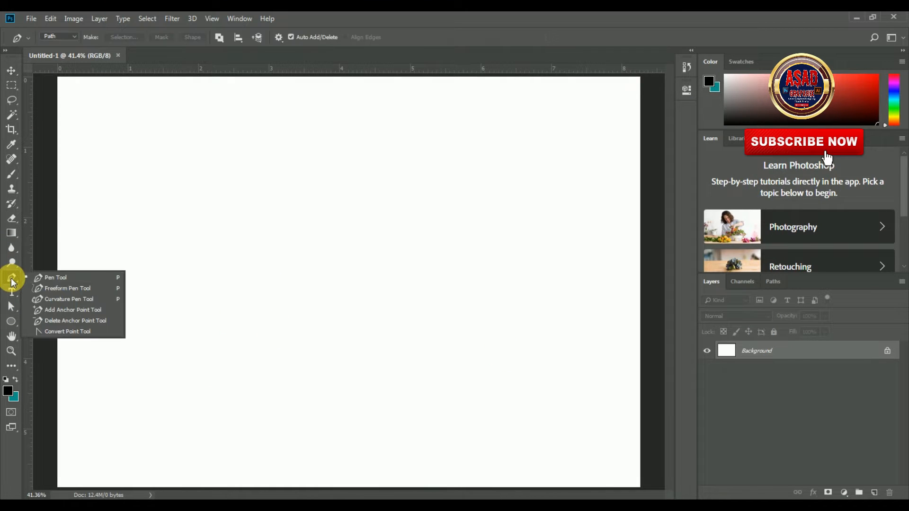
click(53, 277)
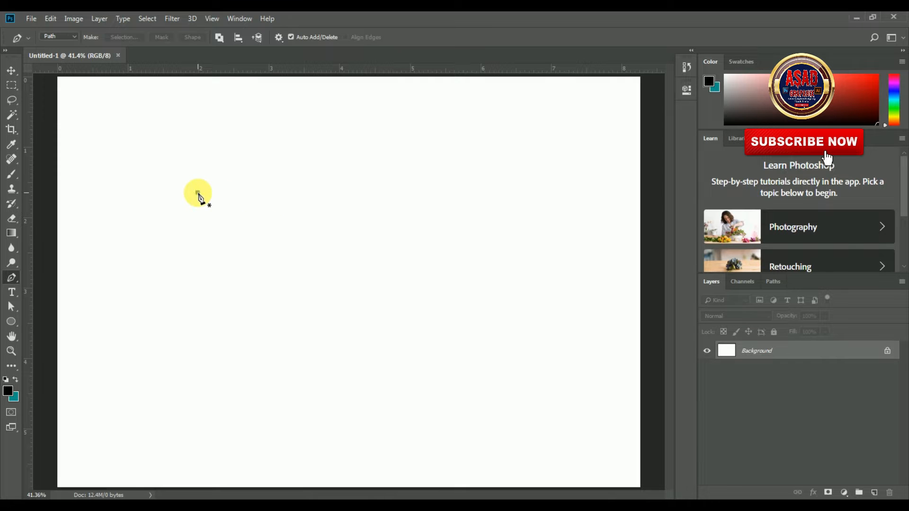
click(198, 193)
drag(251, 316, 211, 452)
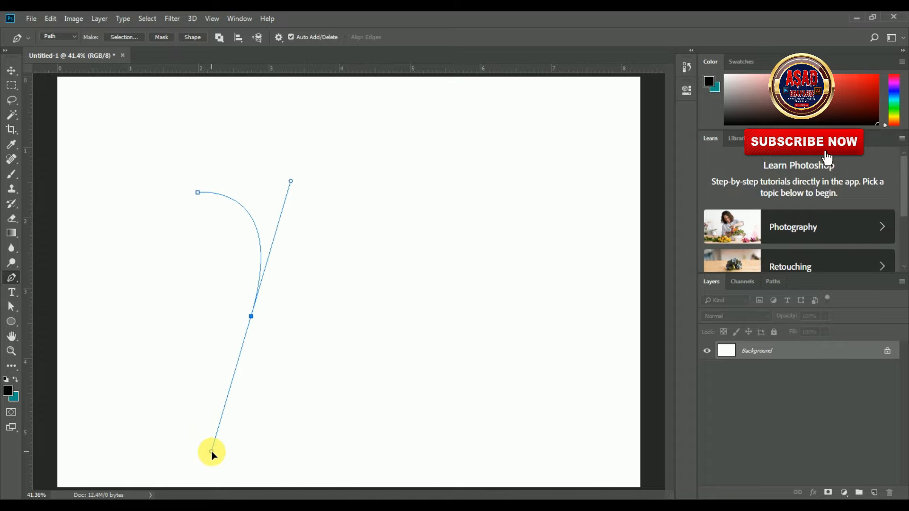
click(251, 316)
drag(198, 193, 65, 257)
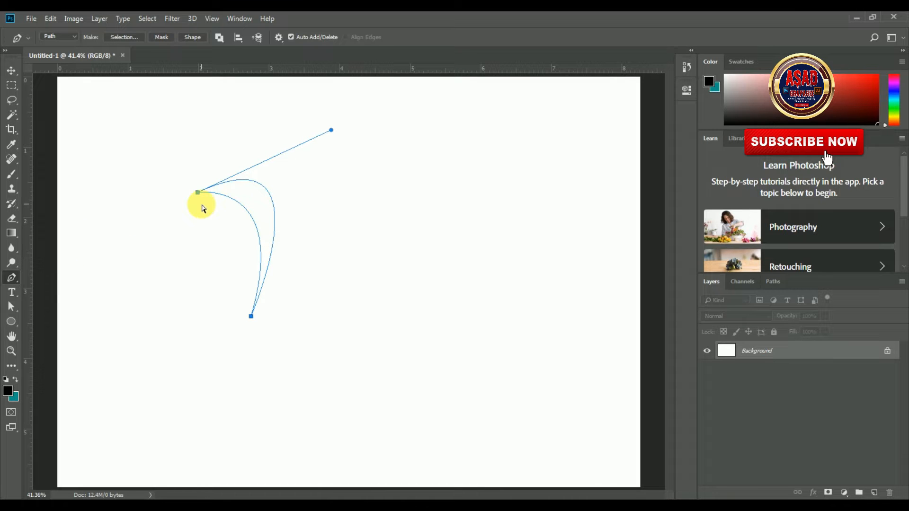
- Convert the crescent path to a selection and fill it with the teal background colour on a new layer
key(ctrl+Return)
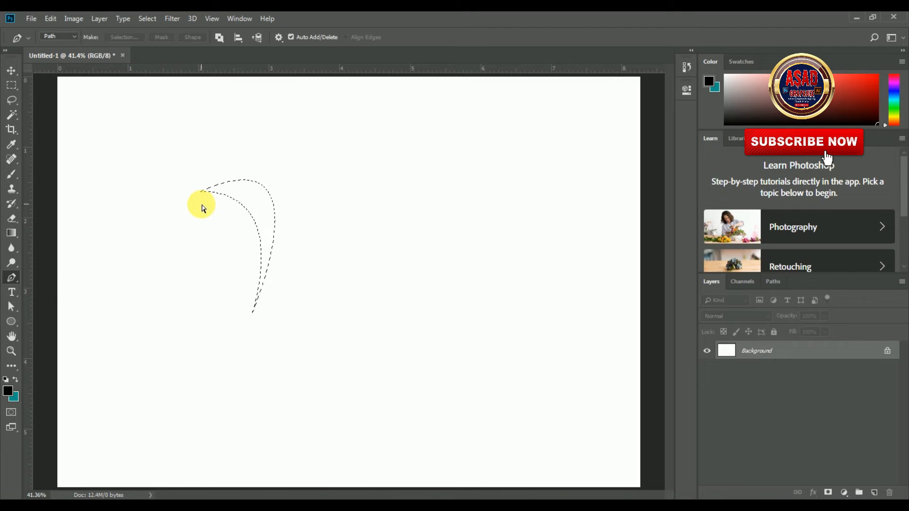
key(ctrl+shift+n)
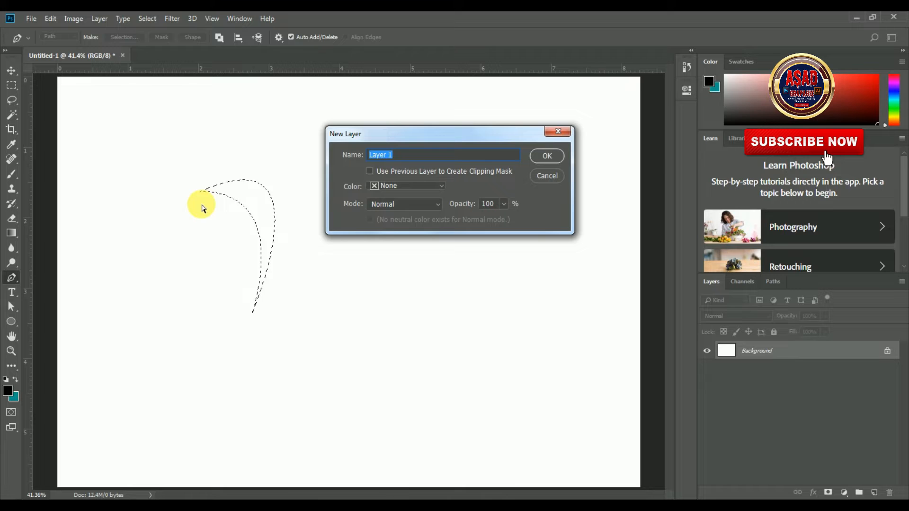
click(554, 178)
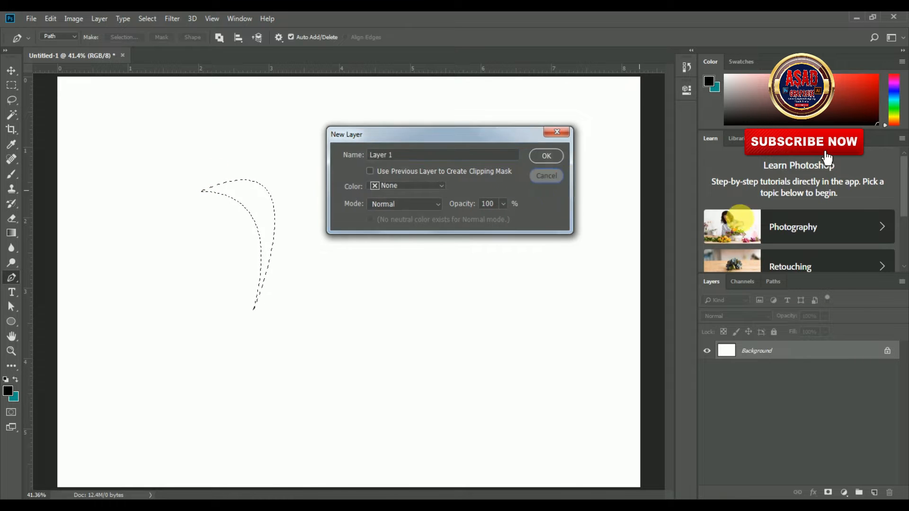
click(881, 493)
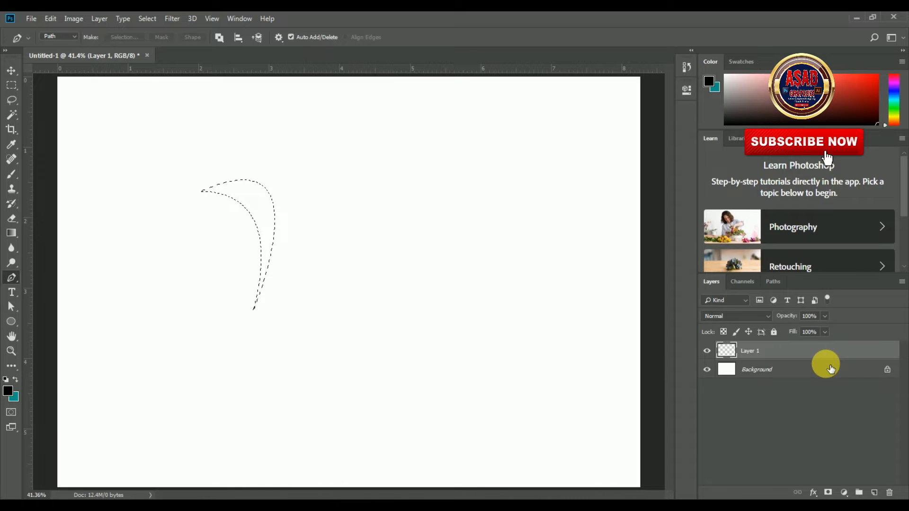
key(ctrl+BackSpace)
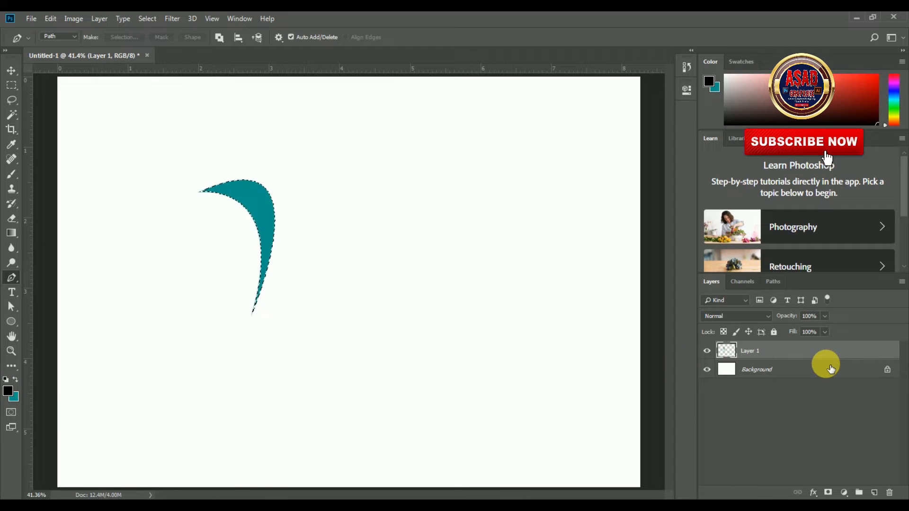
click(18, 75)
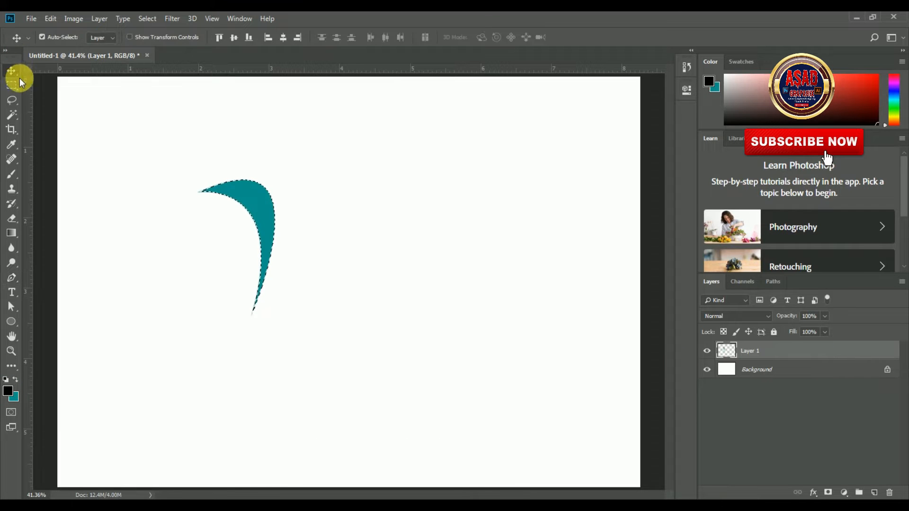
click(263, 193)
right_click(260, 205)
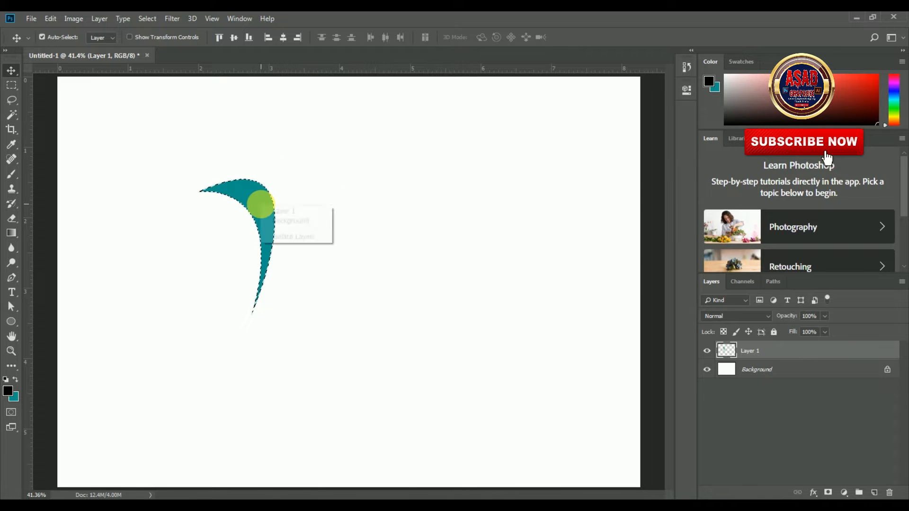
click(251, 189)
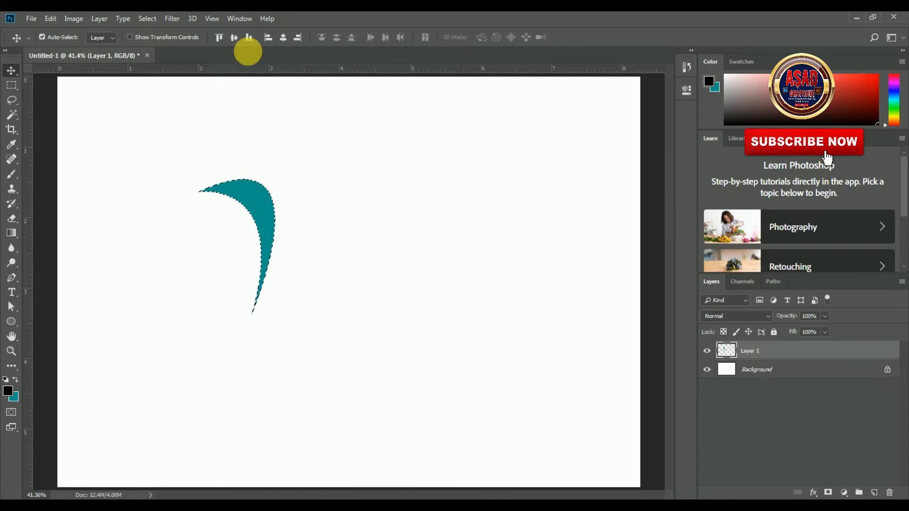
click(319, 110)
click(249, 190)
click(446, 200)
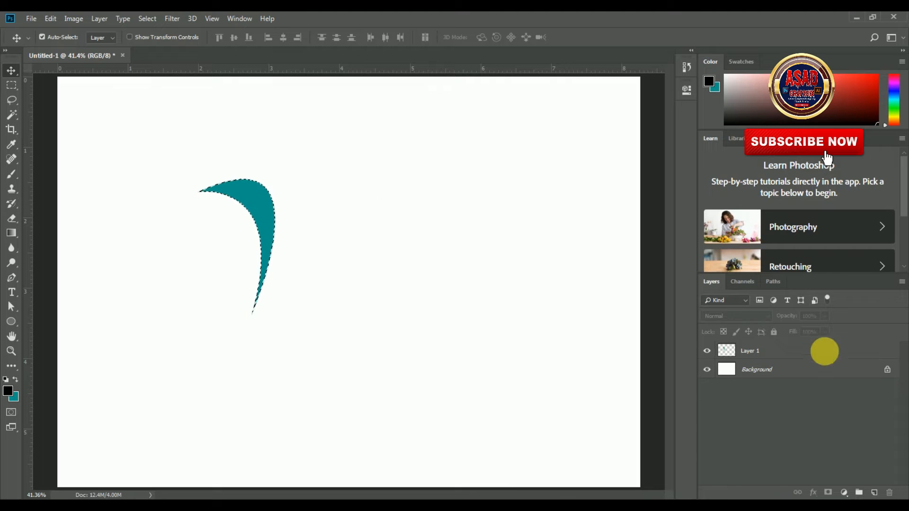
click(808, 350)
click(268, 213)
right_click(251, 199)
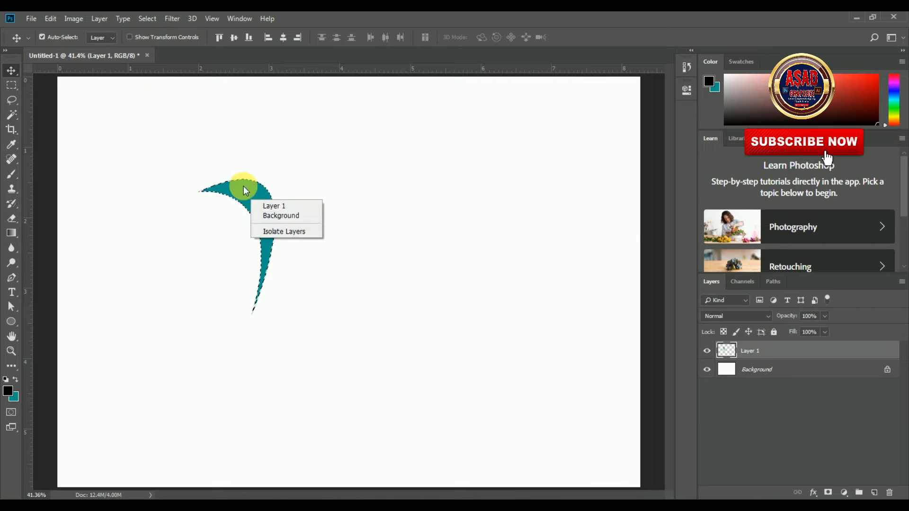
click(243, 187)
click(64, 145)
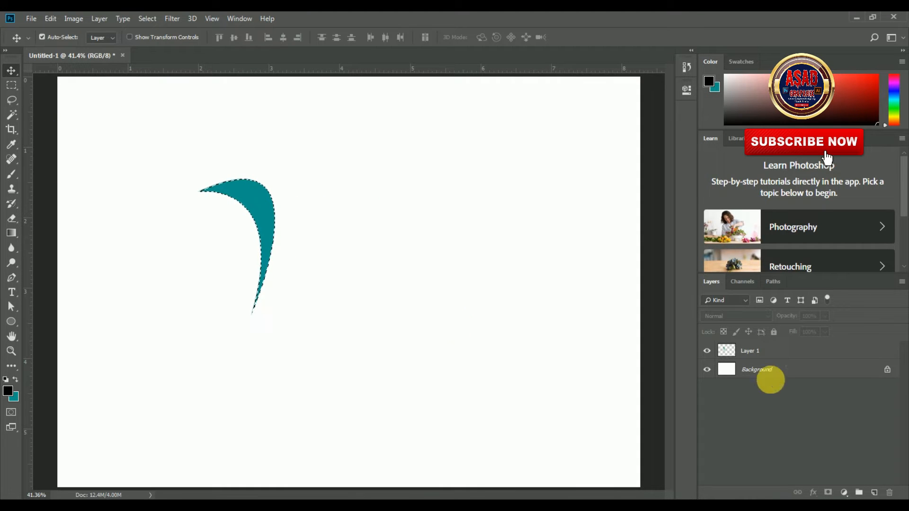
- Deselect the crescent and give Layer 1 a navy-to-teal Gradient Overlay with a 56° angle and 144% scale
click(780, 351)
key(ctrl+d)
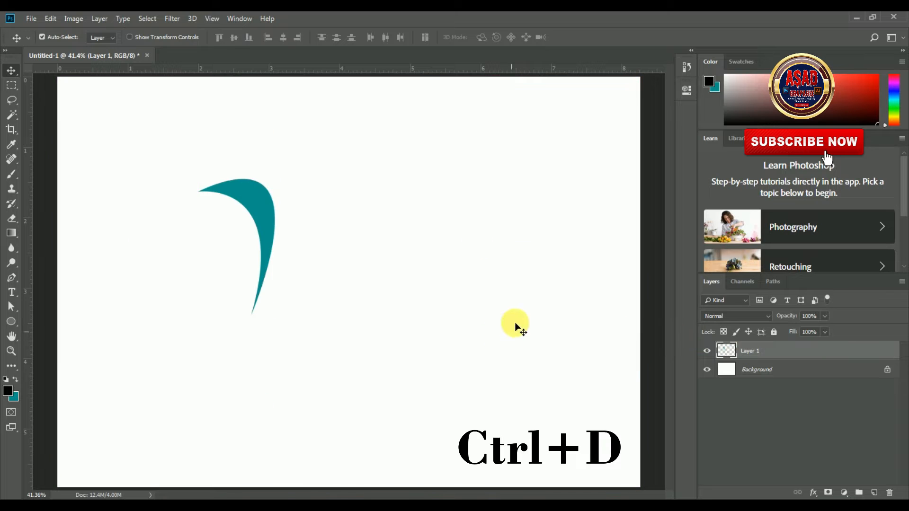
double_click(846, 362)
click(345, 399)
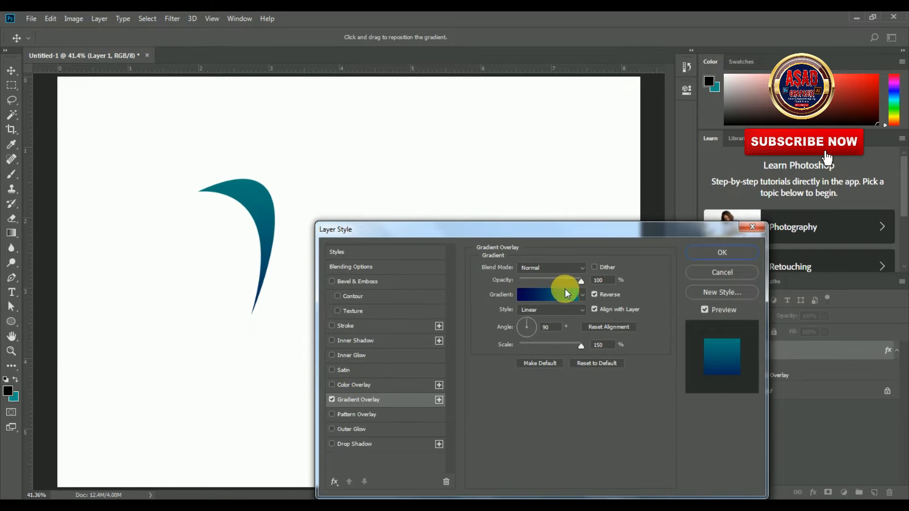
click(582, 295)
click(462, 317)
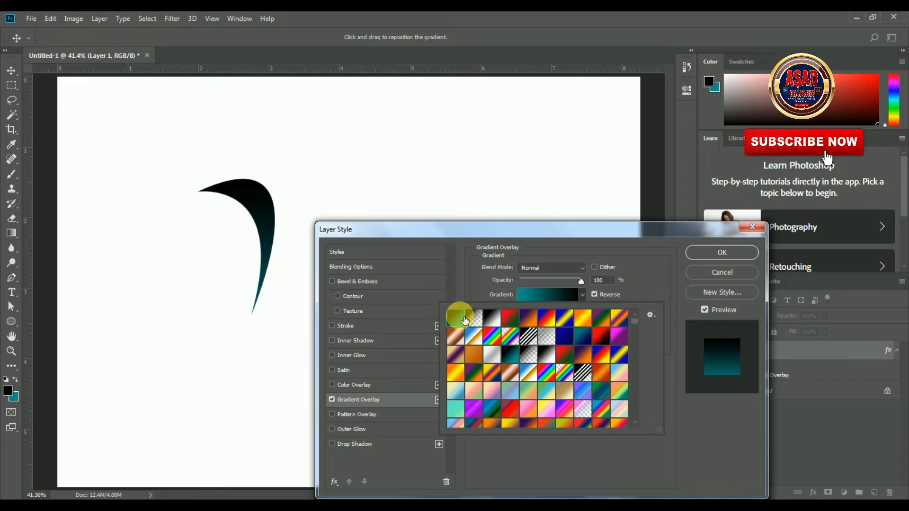
click(583, 336)
click(669, 287)
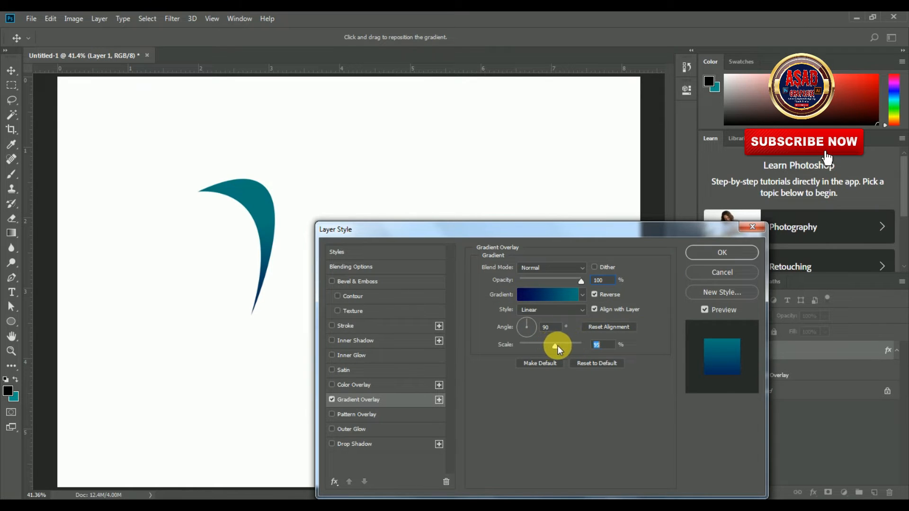
drag(533, 326, 530, 322)
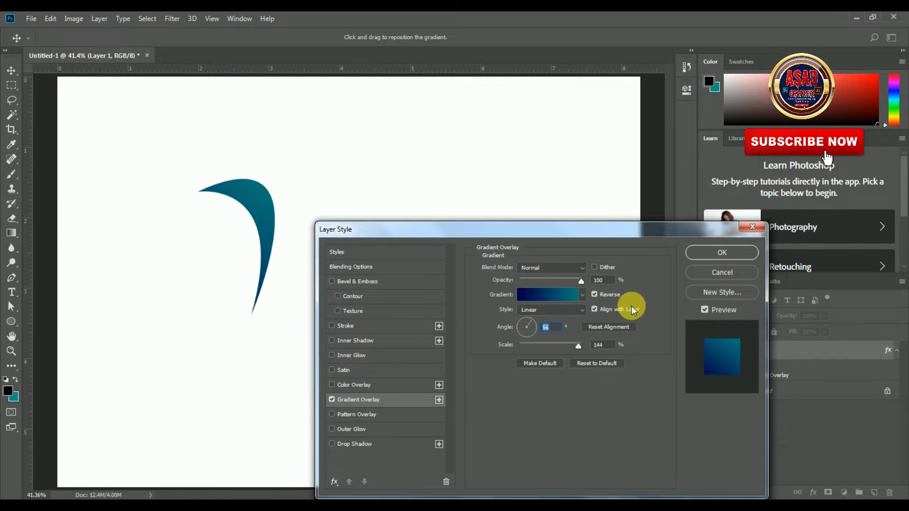
click(721, 253)
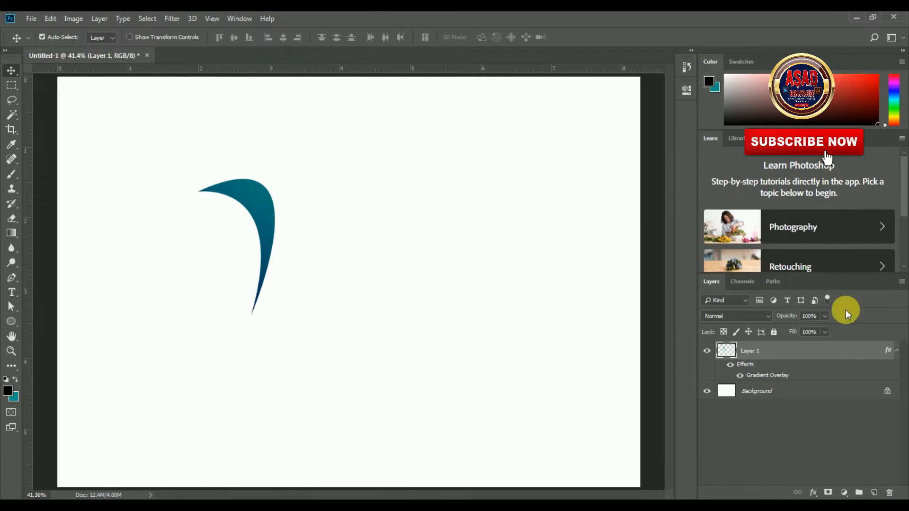
- Duplicate the crescent layer and shift the copy slightly to the right of the original
right_click(834, 357)
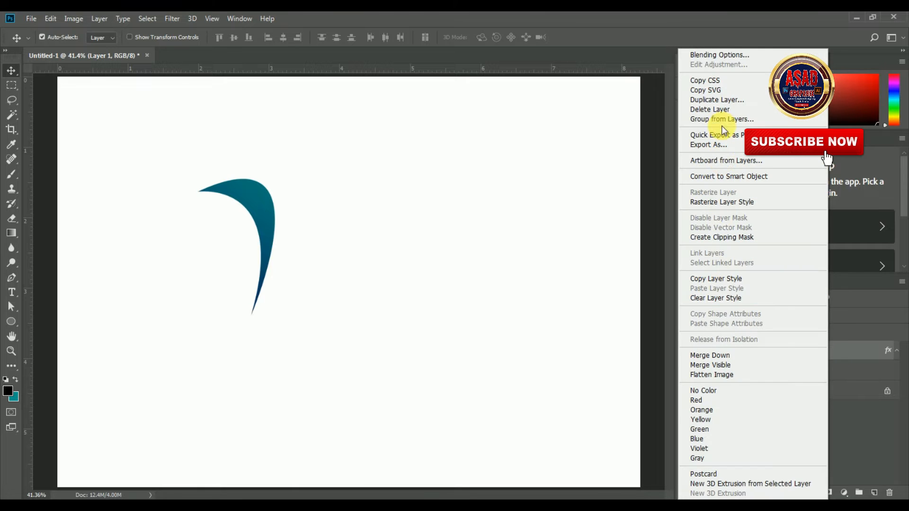
click(720, 101)
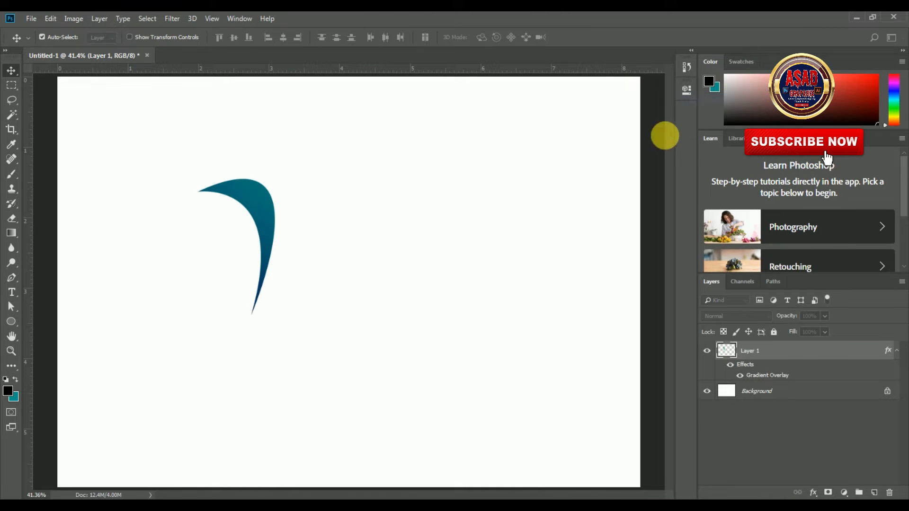
click(545, 144)
drag(274, 210, 280, 213)
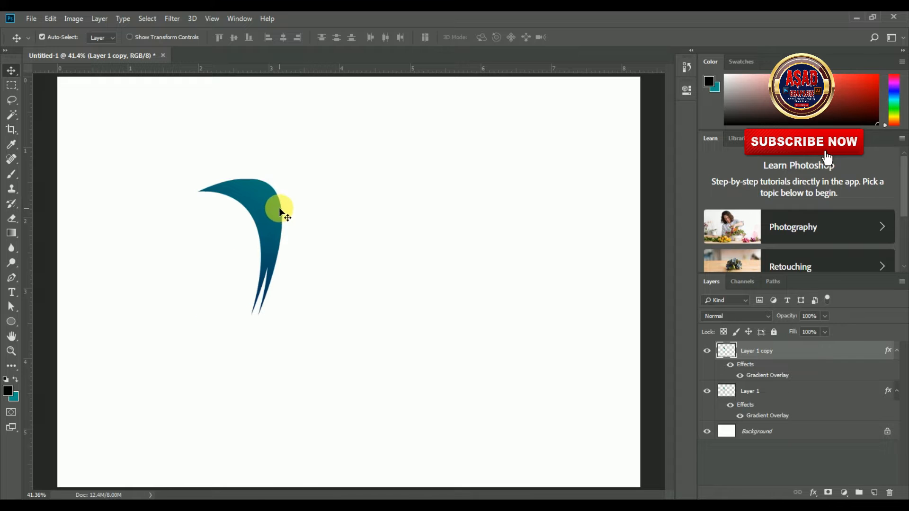
- Free-transform the crescent copy, distorting its lower-right corner inward to join the lower tips and pulling its top edge upward and slightly right
scroll(267, 194, up, 5)
click(42, 37)
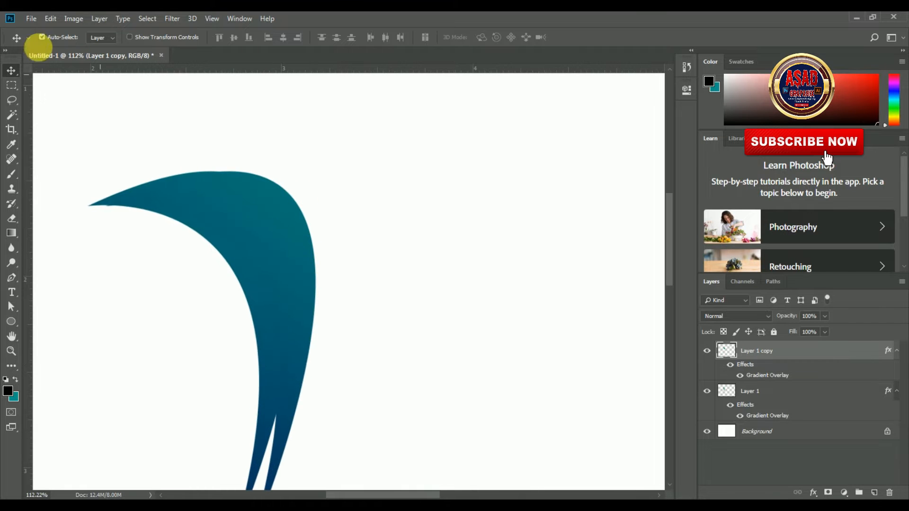
click(60, 19)
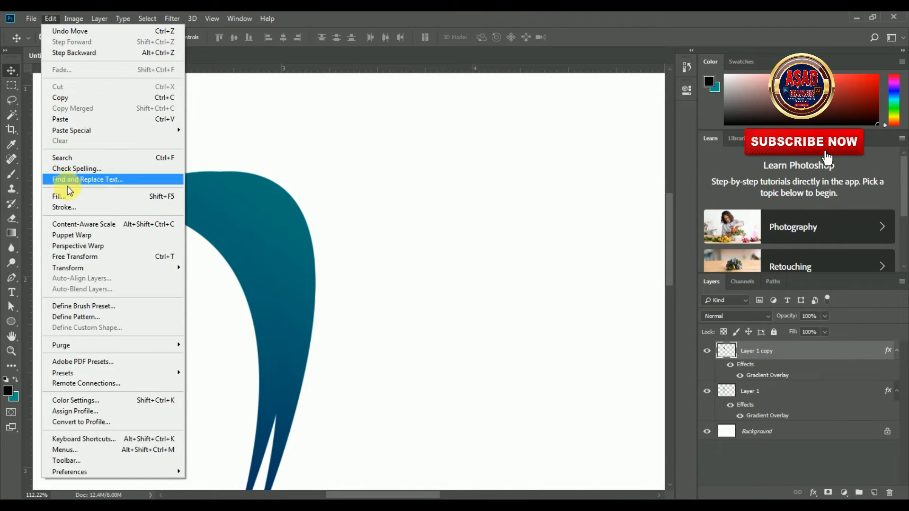
click(76, 256)
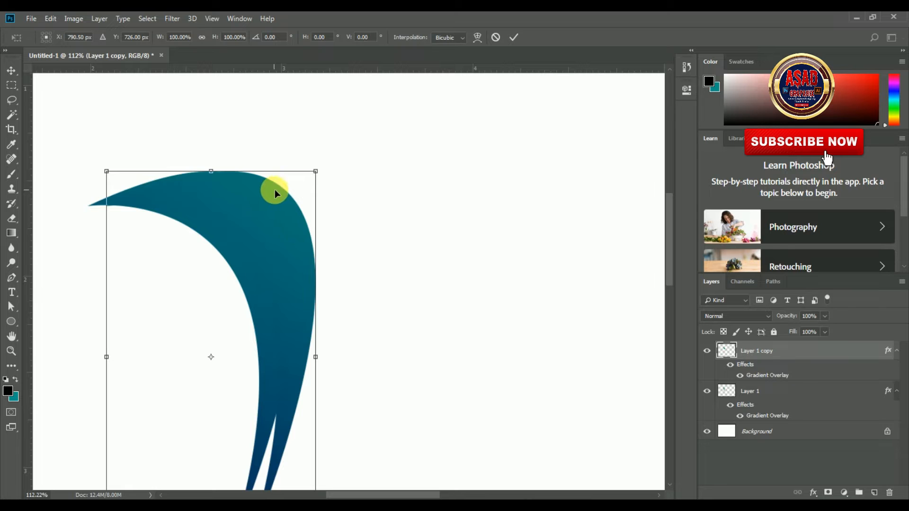
scroll(282, 238, down, 2)
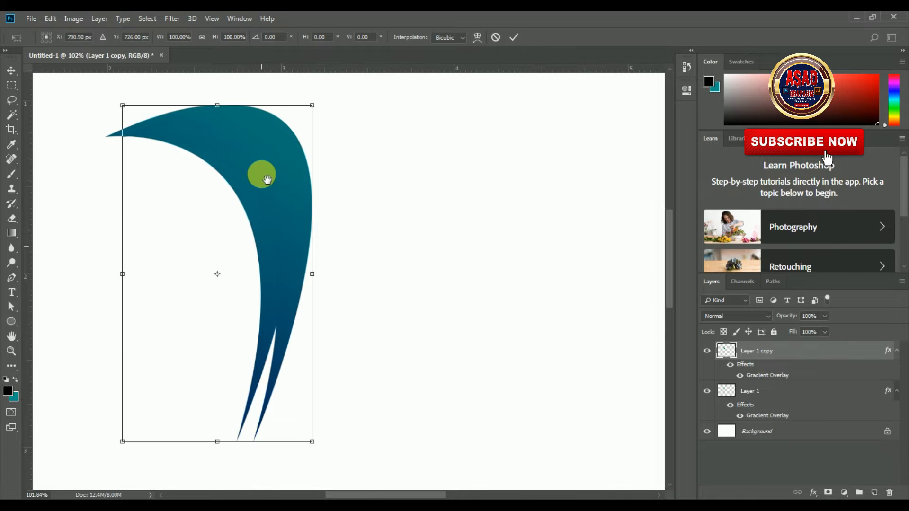
drag(312, 442, 287, 434)
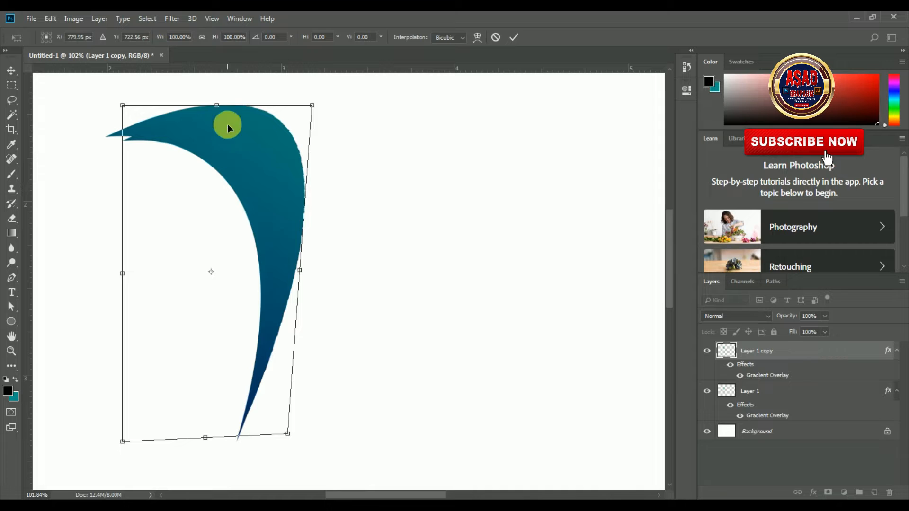
drag(218, 110, 229, 78)
double_click(240, 109)
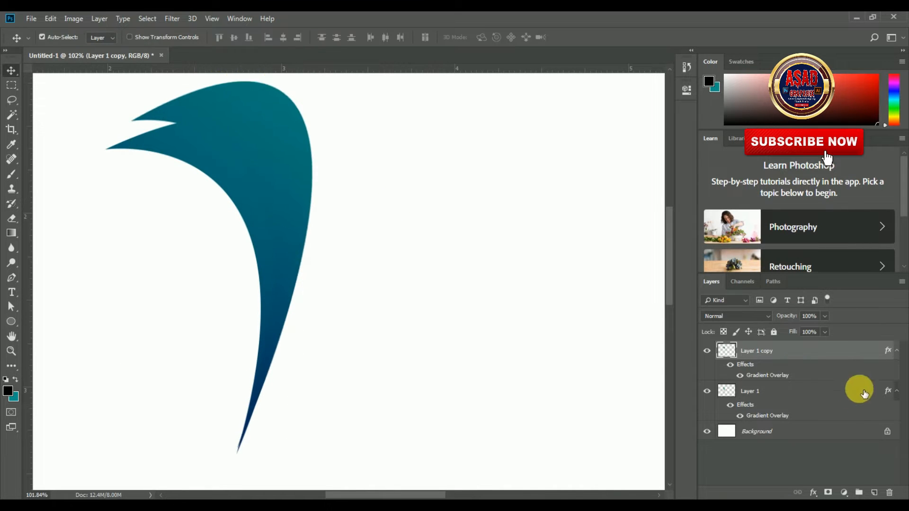
- Rotate the Gradient Overlay angle on Layer 1 copy so navy falls on its left tip and teal towards its right side
double_click(860, 357)
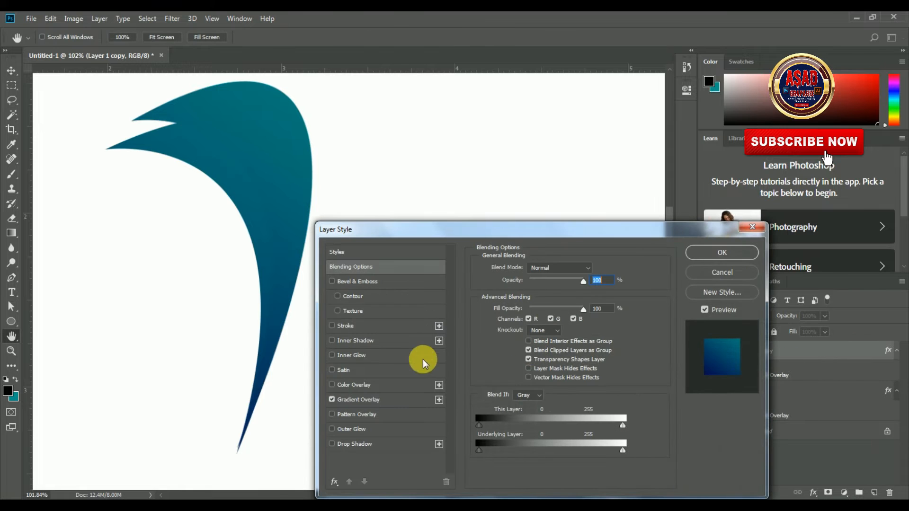
click(358, 400)
drag(533, 325, 533, 326)
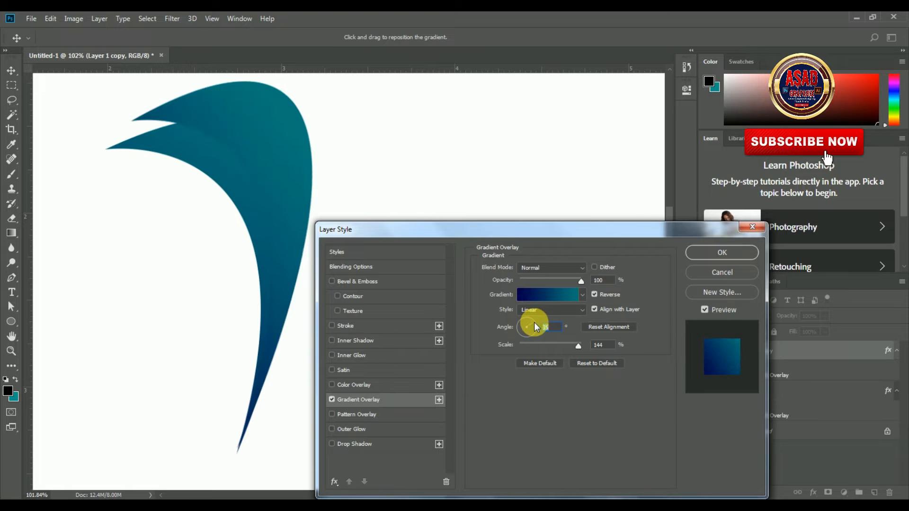
drag(534, 326, 536, 323)
click(734, 253)
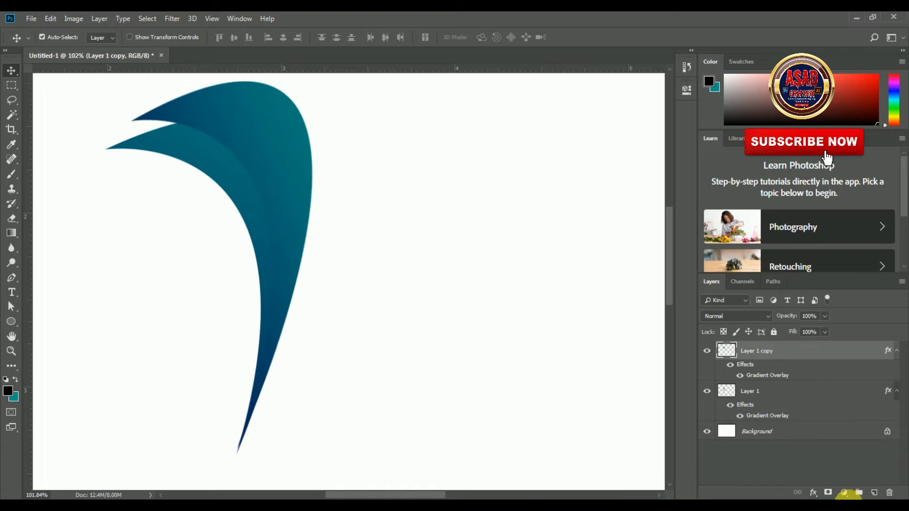
- Add an empty layer above the crescents and duplicate Layer 1 copy
click(874, 492)
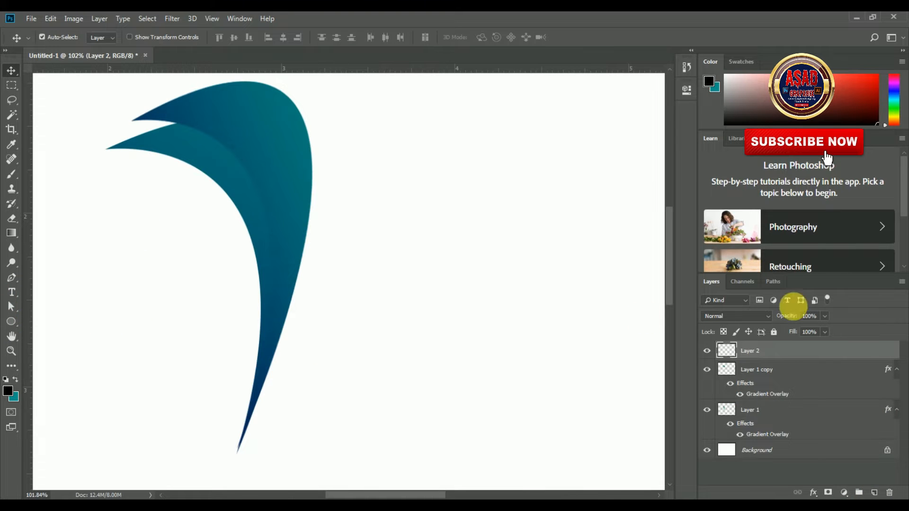
click(811, 374)
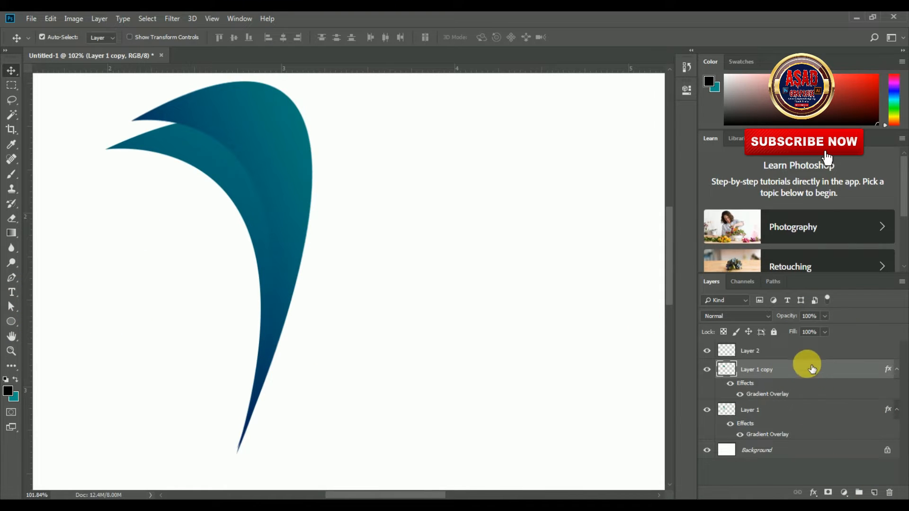
right_click(801, 365)
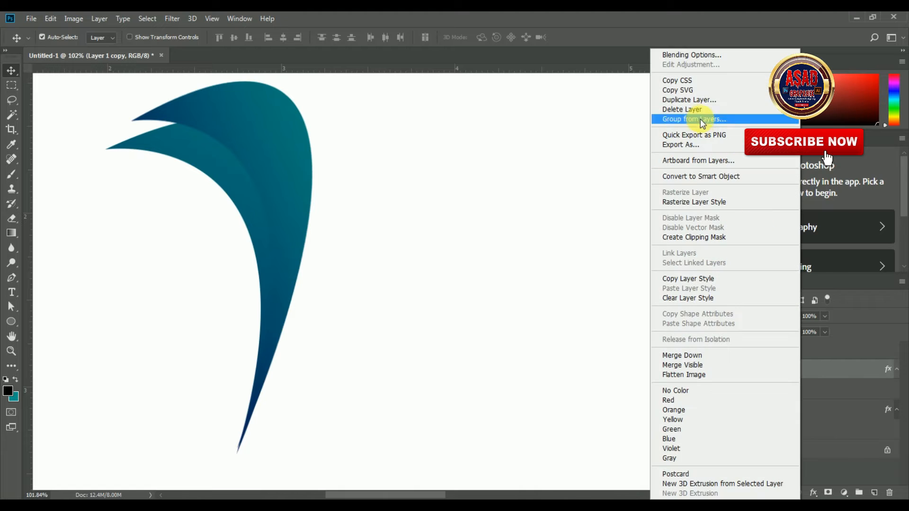
click(694, 99)
click(551, 147)
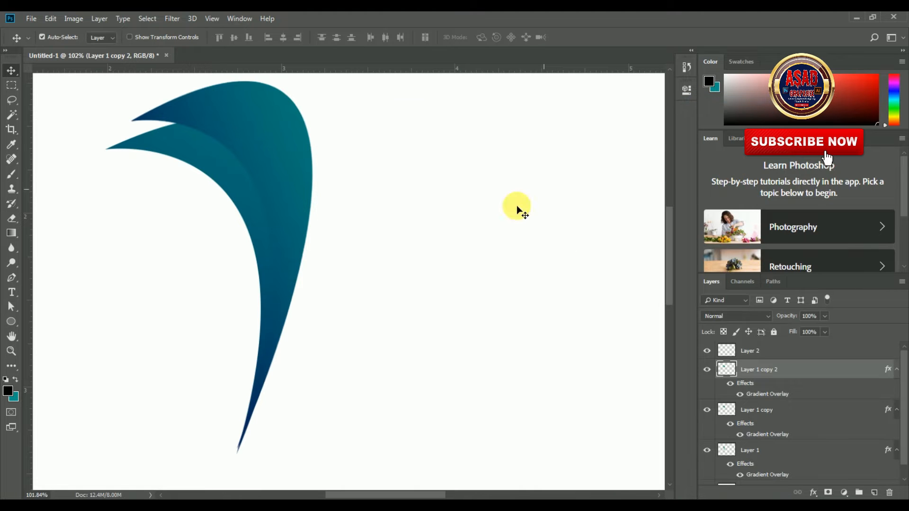
- Free-transform Layer 1 copy 2, moving it up and slightly right of the second crescent and distorting its lower-right corner slightly inward
click(73, 18)
mouse_move(51, 18)
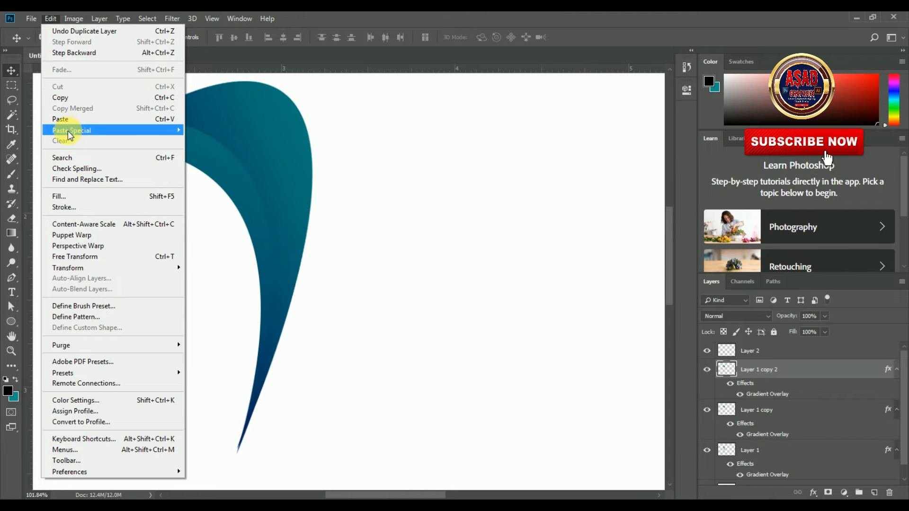
click(76, 255)
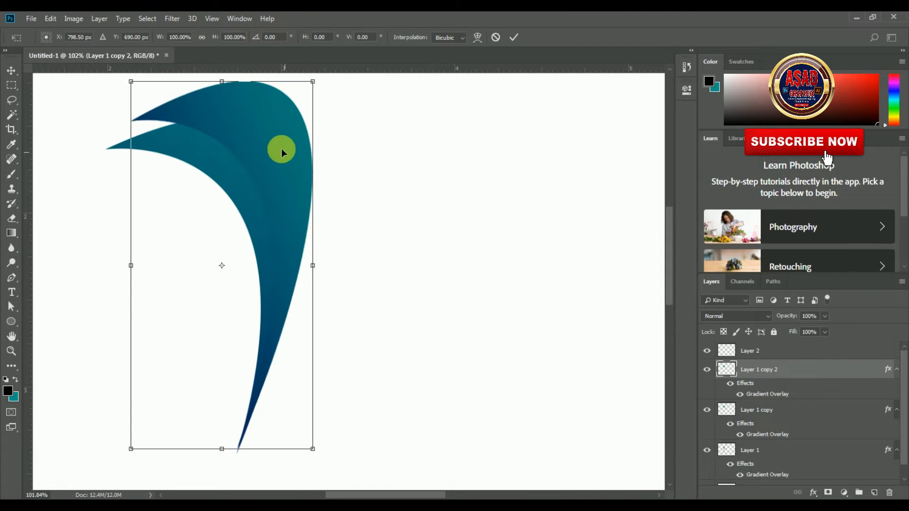
drag(283, 197, 294, 164)
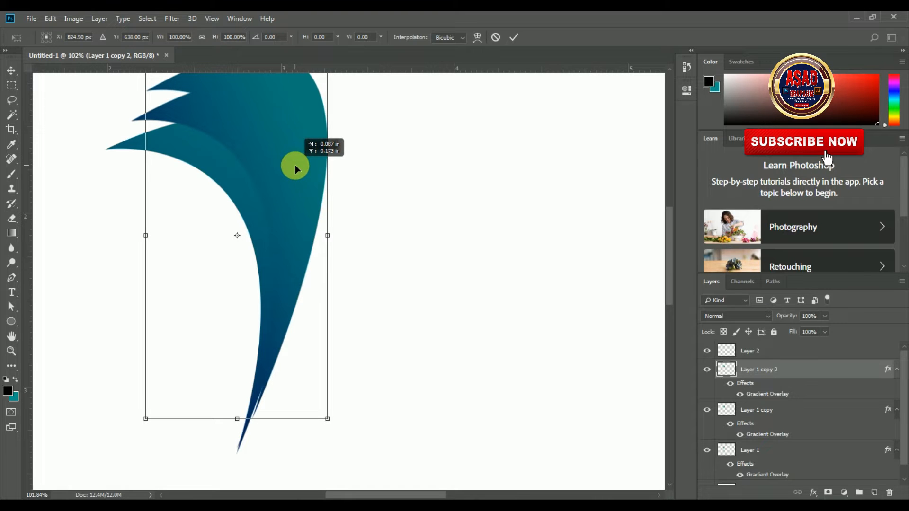
drag(328, 419, 321, 422)
scroll(285, 148, up, 3)
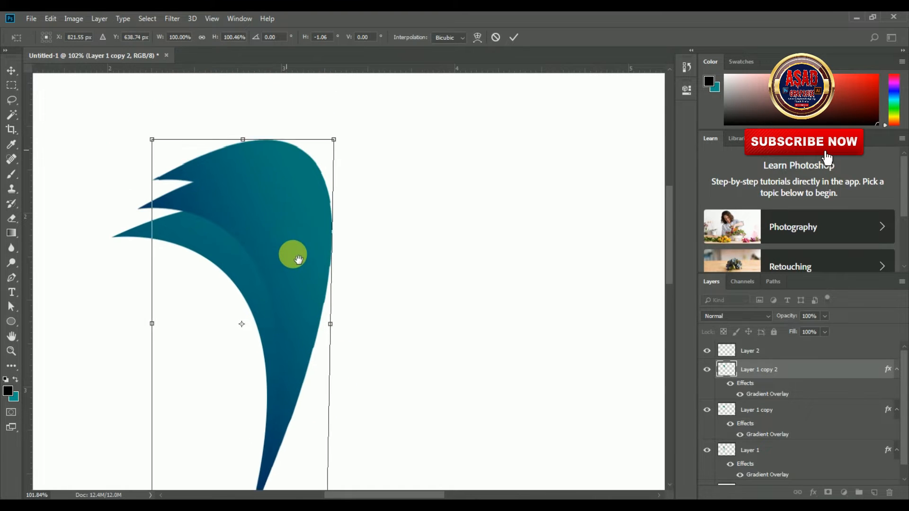
mouse_move(295, 228)
mouse_down()
mouse_move(294, 221)
mouse_move(300, 230)
mouse_up()
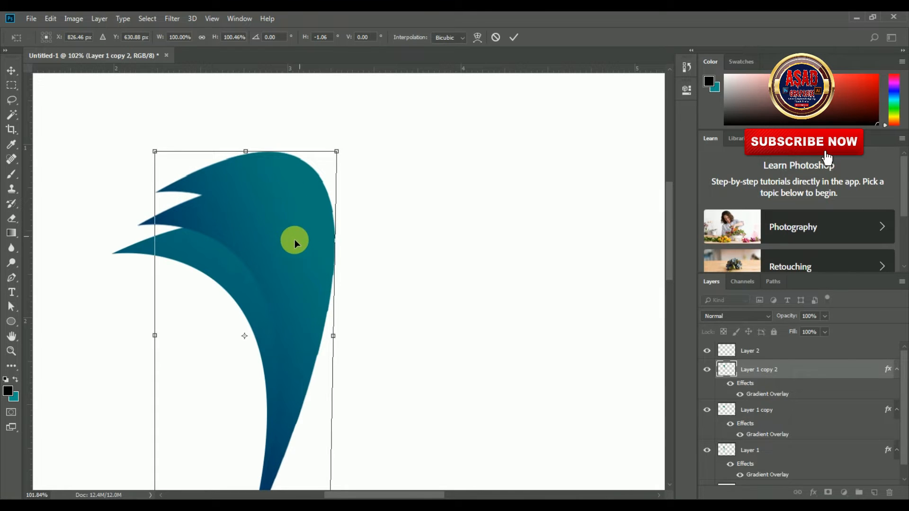
scroll(275, 185, down, 3)
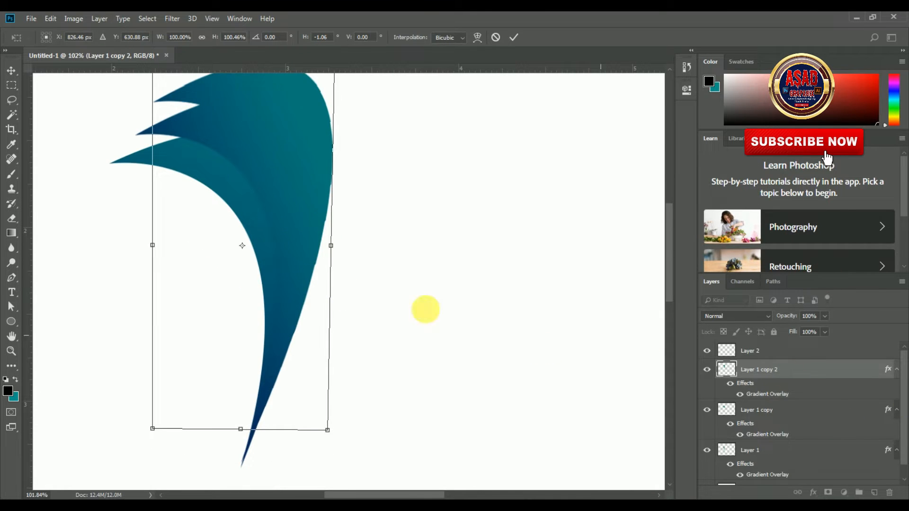
double_click(297, 234)
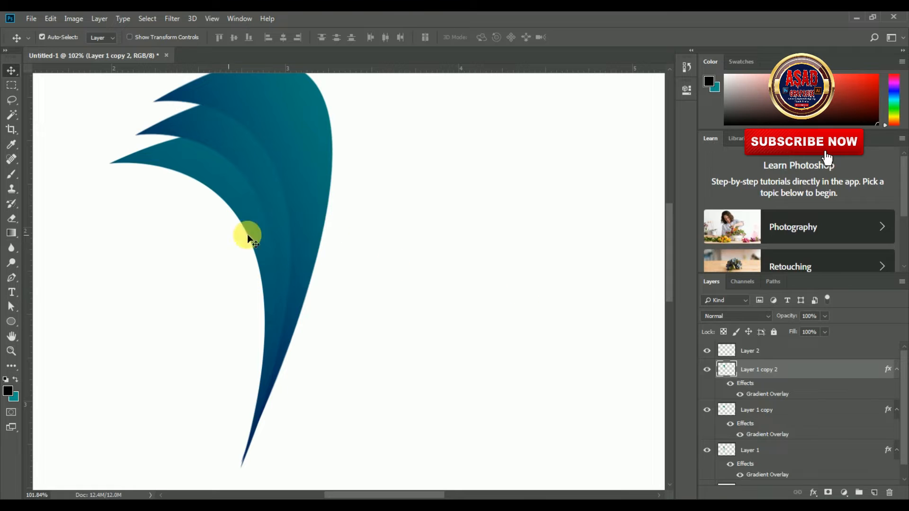
- Add a new layer directly above Layer 1 and choose the Brush tool for painting a shadow
scroll(377, 341, down, 3)
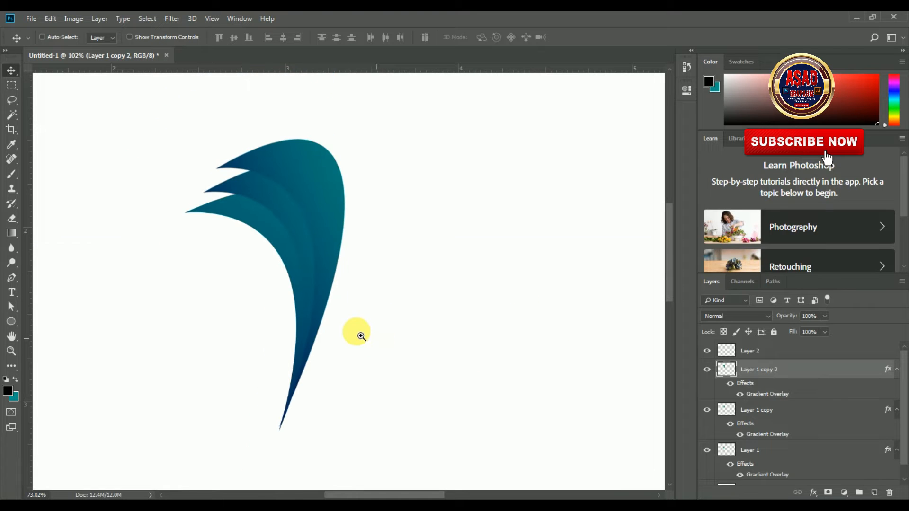
click(274, 233)
click(314, 226)
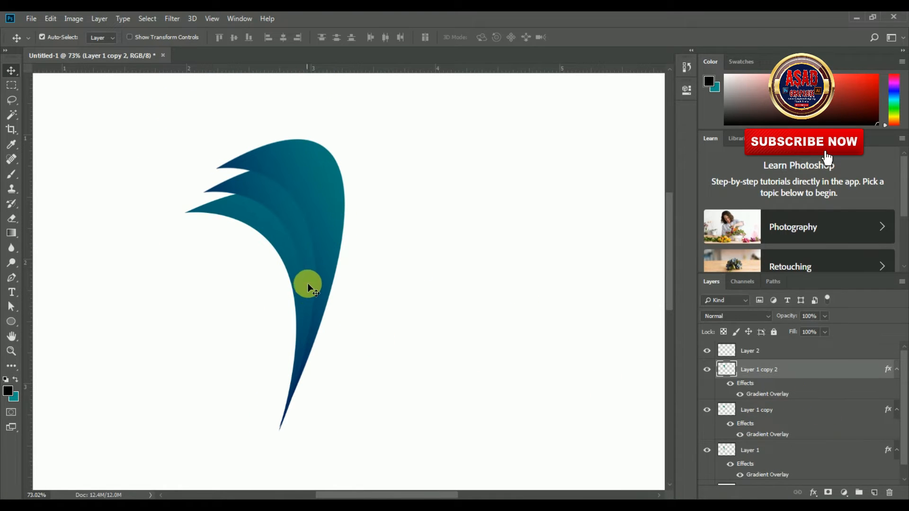
click(293, 264)
click(874, 493)
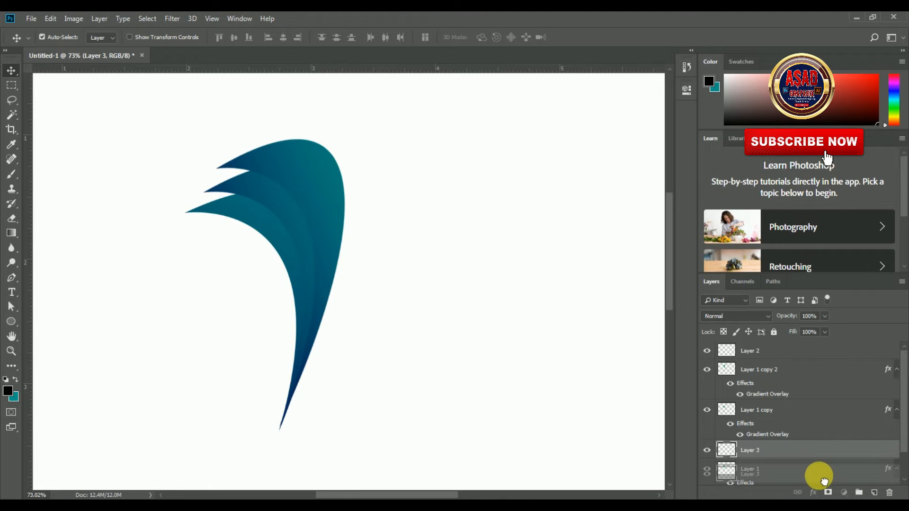
click(12, 175)
- Try painting soft black shadow strokes with Layer 3 moved beneath Layer 1, and undo them
drag(802, 450, 804, 484)
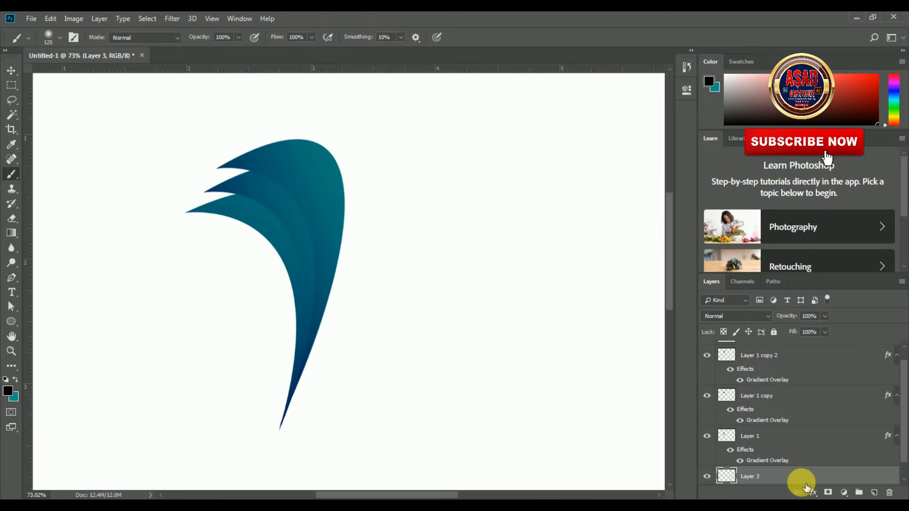
mouse_move(330, 263)
mouse_down()
mouse_move(339, 287)
mouse_move(312, 231)
mouse_move(315, 209)
mouse_up()
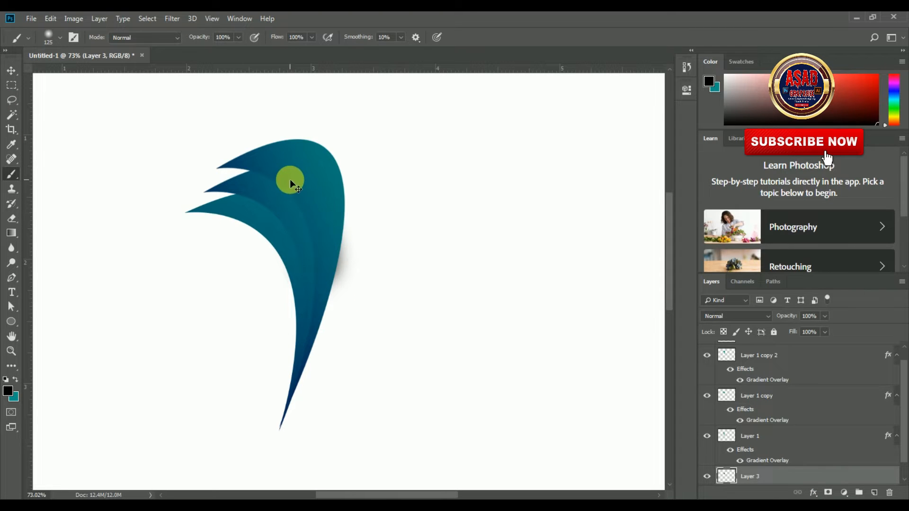
key(ctrl+z)
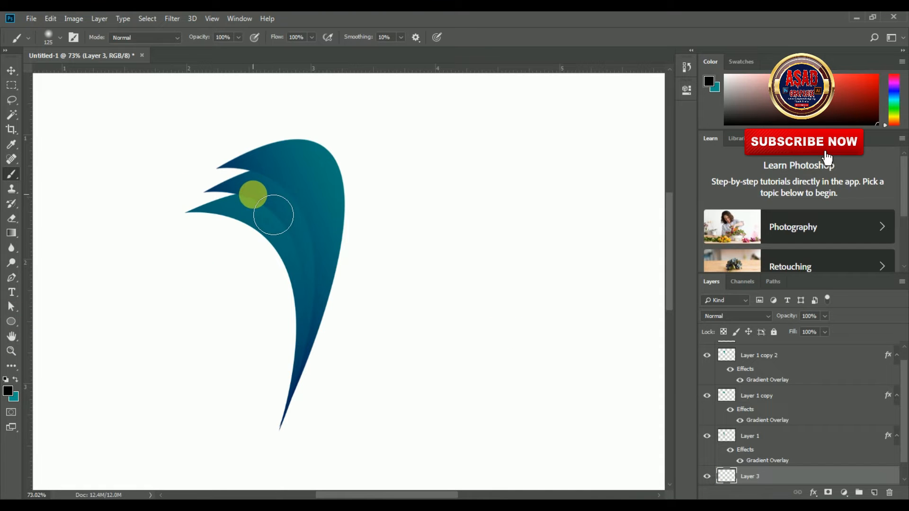
mouse_move(297, 253)
mouse_down()
mouse_move(260, 216)
mouse_move(294, 253)
mouse_up()
key(ctrl+z)
- Move Layer 3 back between Layer 1 and Layer 1 copy, try a shadow stroke with the 125 px brush, and undo it
drag(781, 479, 776, 398)
click(710, 415)
click(710, 415)
drag(798, 399, 800, 434)
mouse_move(294, 199)
mouse_down()
mouse_move(270, 209)
mouse_move(295, 232)
mouse_move(334, 310)
mouse_up()
key(ctrl+z)
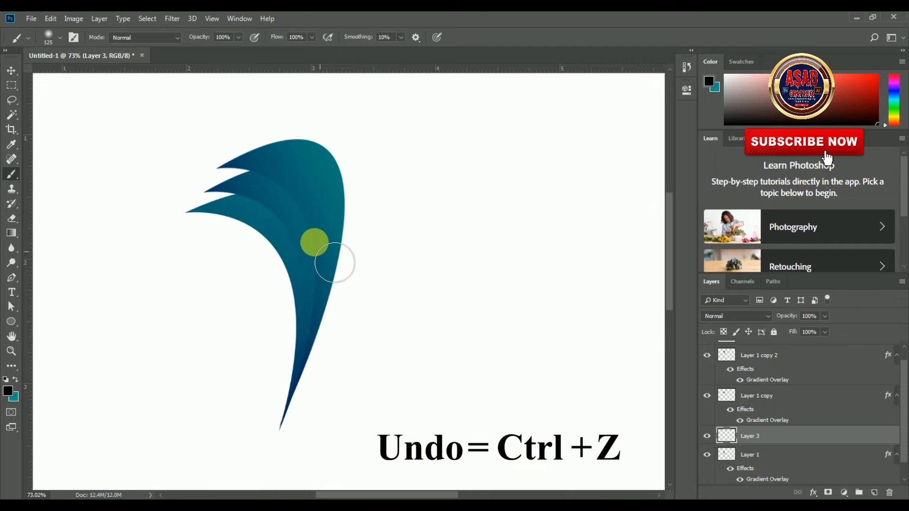
- Paint a soft black shadow on Layer 3 along the first crescent's overlapped edge with an 88 px brush, and lower the layer's opacity
click(60, 36)
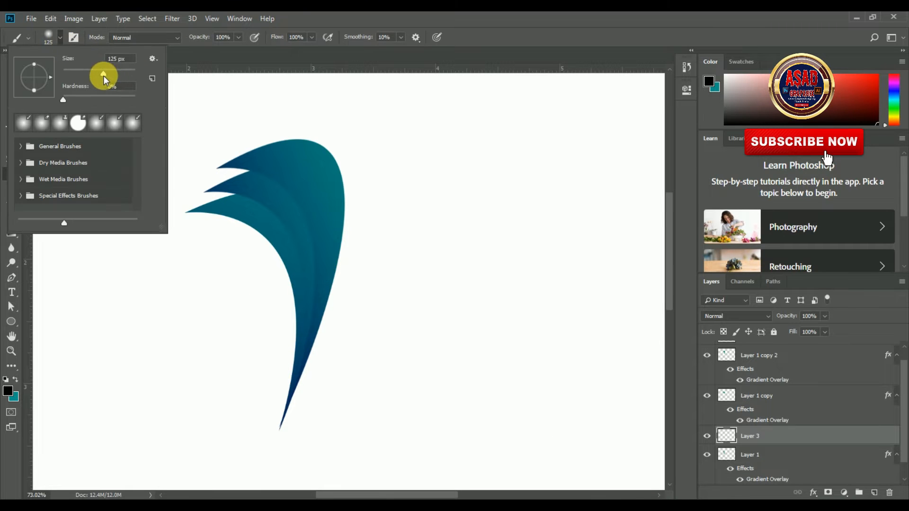
drag(97, 75, 95, 74)
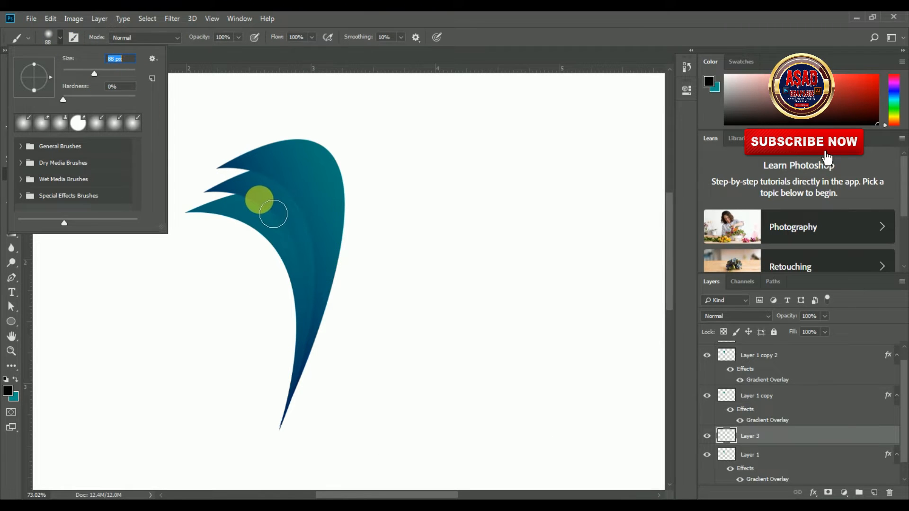
mouse_move(277, 211)
mouse_down()
mouse_move(319, 266)
mouse_move(327, 320)
mouse_move(331, 271)
mouse_move(282, 205)
mouse_move(293, 222)
mouse_move(266, 208)
mouse_up()
click(815, 318)
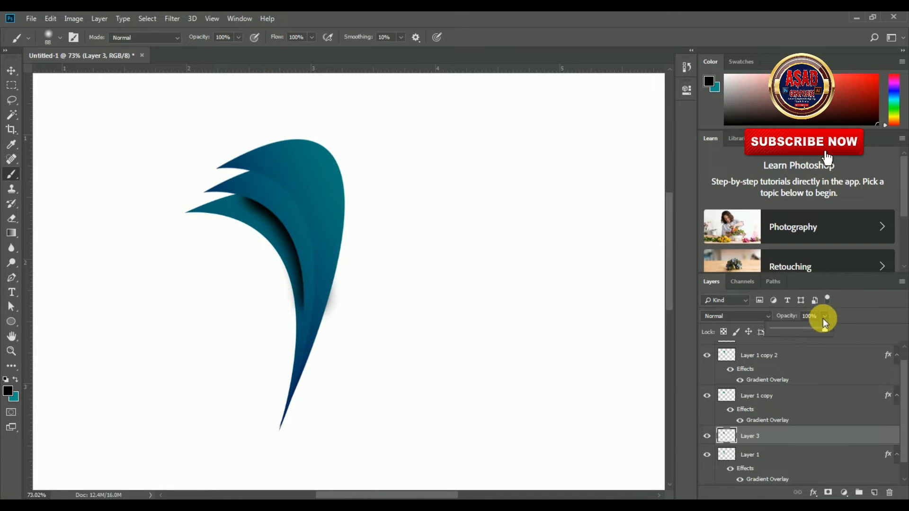
drag(809, 328, 807, 327)
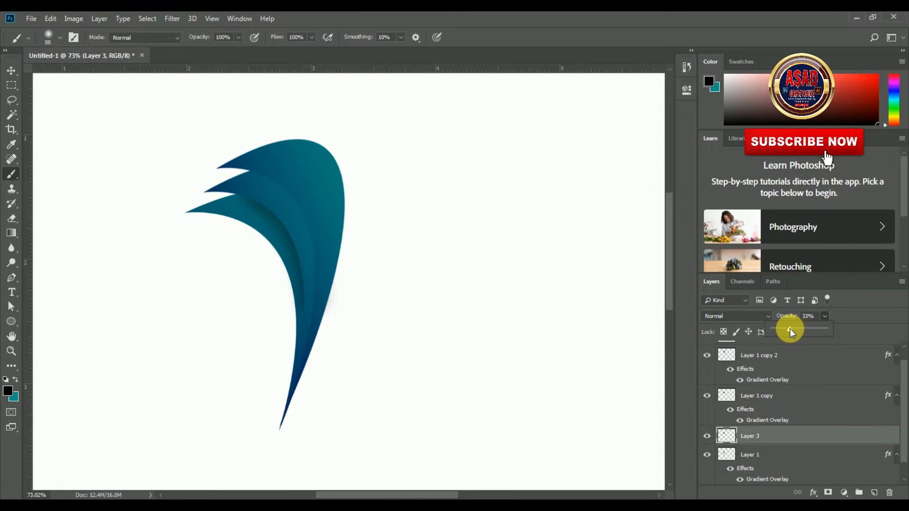
- Add a new layer directly above Layer 1 copy, the middle crescent
click(11, 70)
click(290, 211)
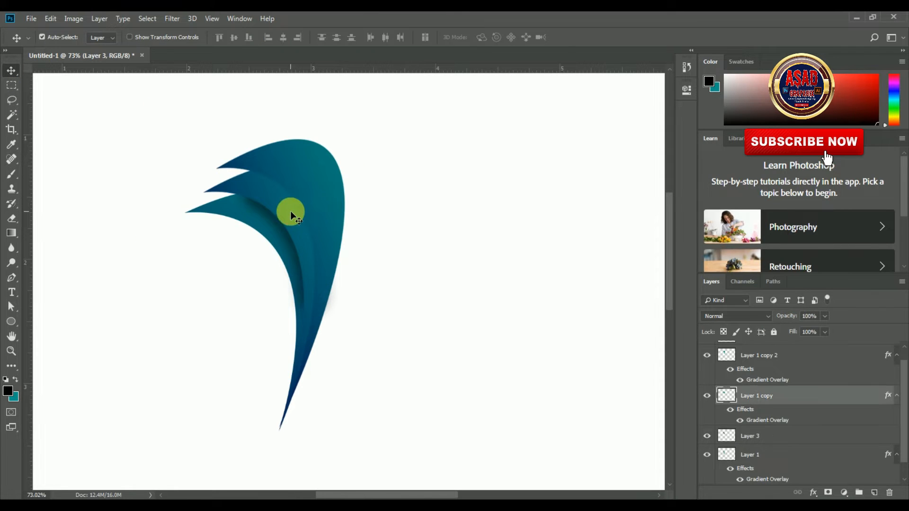
click(874, 492)
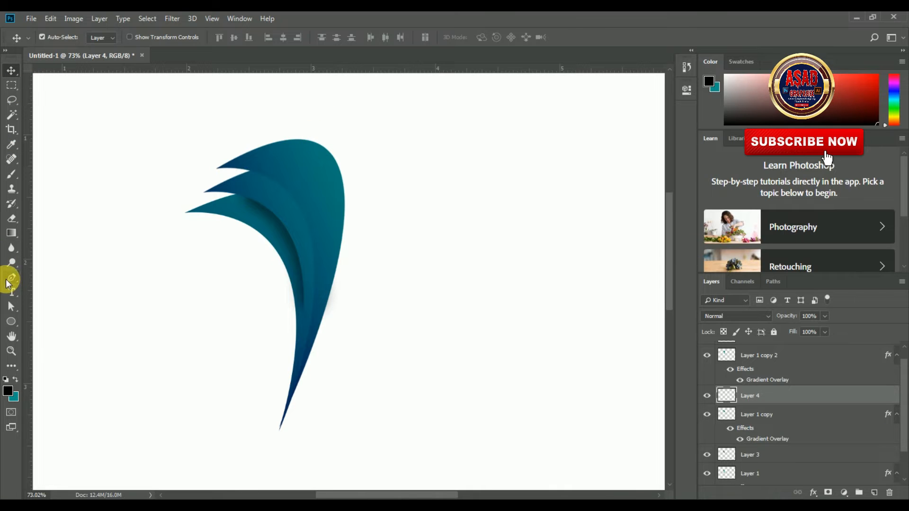
- Toggle the visibility of Layer 1 copy, Layer 1 copy 2 and Layer 4 to check the stacking order
click(710, 416)
click(710, 415)
click(710, 355)
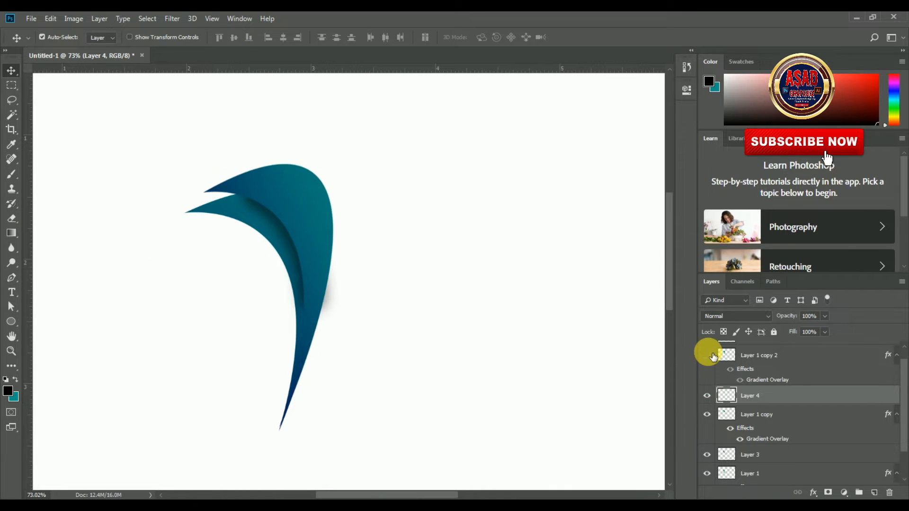
click(710, 355)
click(760, 415)
click(719, 399)
click(709, 395)
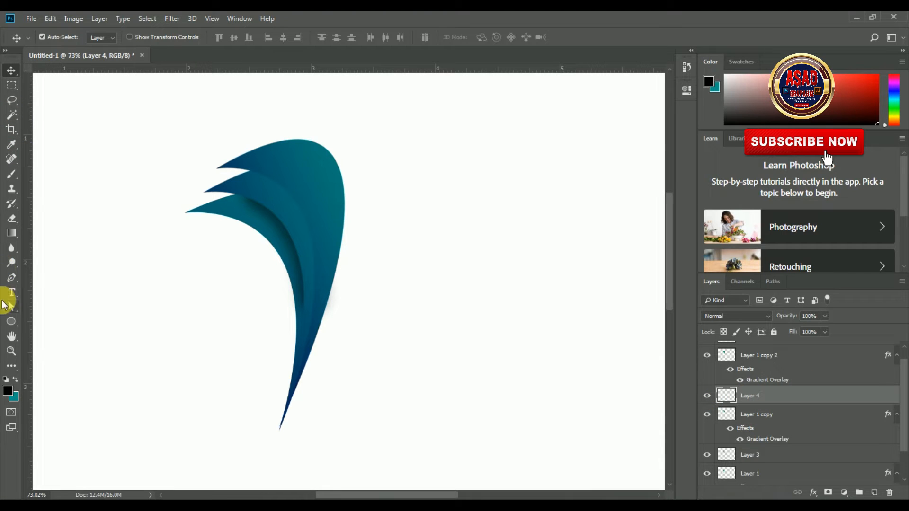
- Paint a black shadow on Layer 4 along the middle crescent's overlapped edge with a 64 px brush, and set the layer's opacity to 40%
click(12, 174)
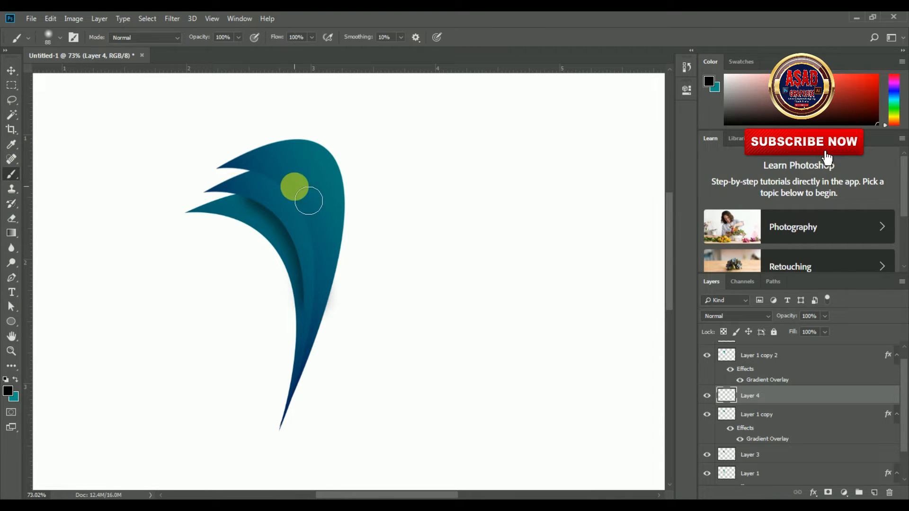
mouse_move(293, 190)
mouse_down()
mouse_move(318, 218)
mouse_move(337, 297)
mouse_move(294, 188)
mouse_move(318, 249)
mouse_move(306, 225)
mouse_up()
click(59, 36)
mouse_move(77, 70)
mouse_down()
mouse_move(101, 71)
mouse_move(86, 75)
mouse_up()
mouse_move(281, 185)
mouse_down()
mouse_move(309, 218)
mouse_move(313, 299)
mouse_up()
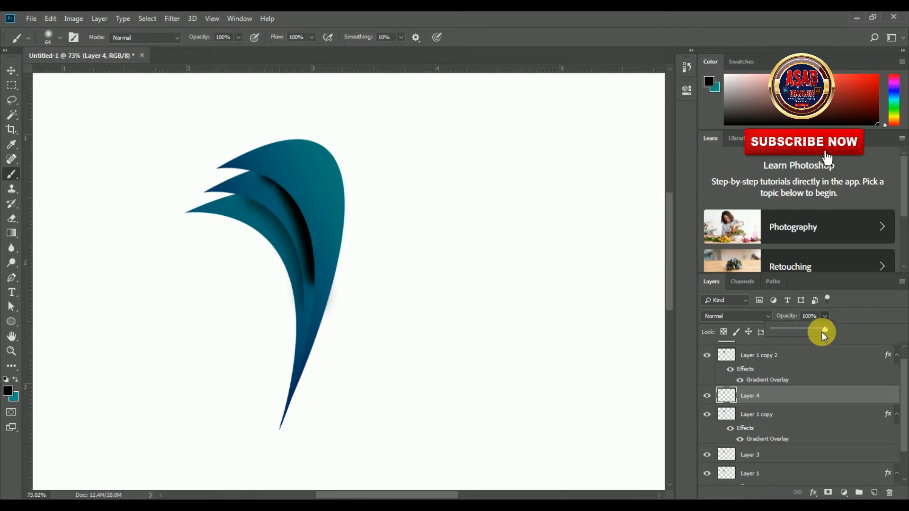
drag(805, 330, 794, 331)
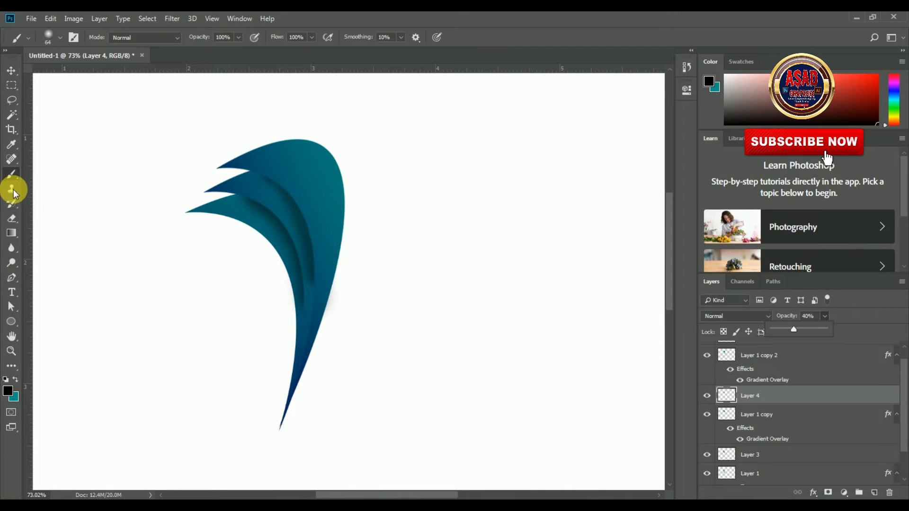
- Choose the Eraser tool, set its size to 80 px, and fit the whole canvas in view
click(14, 217)
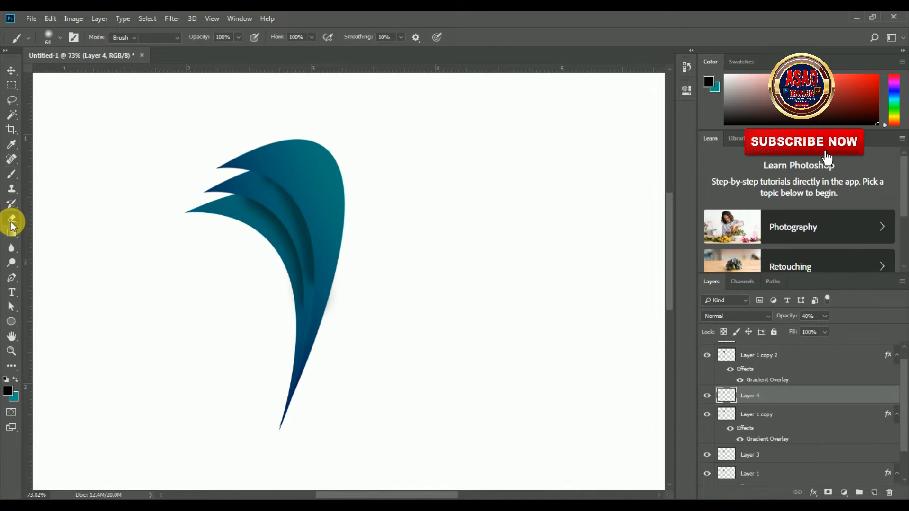
click(60, 38)
drag(128, 74, 92, 75)
key(Return)
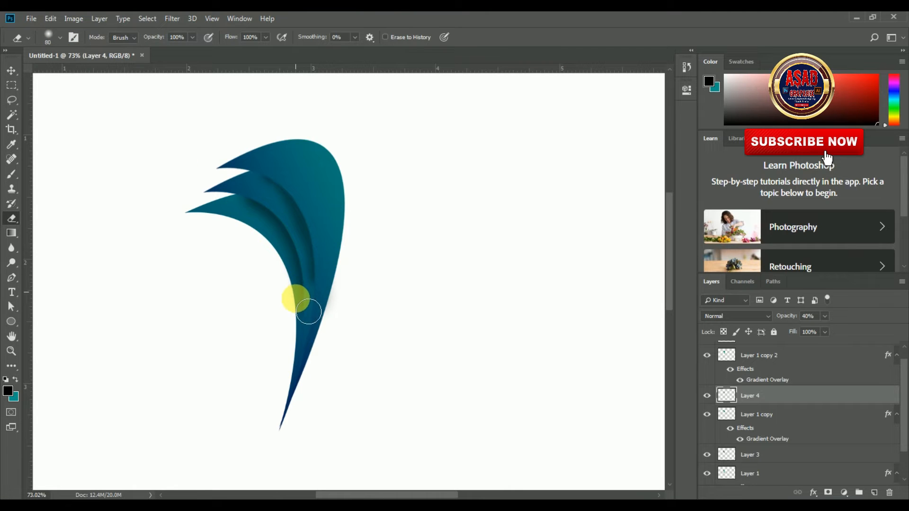
key(ctrl+0)
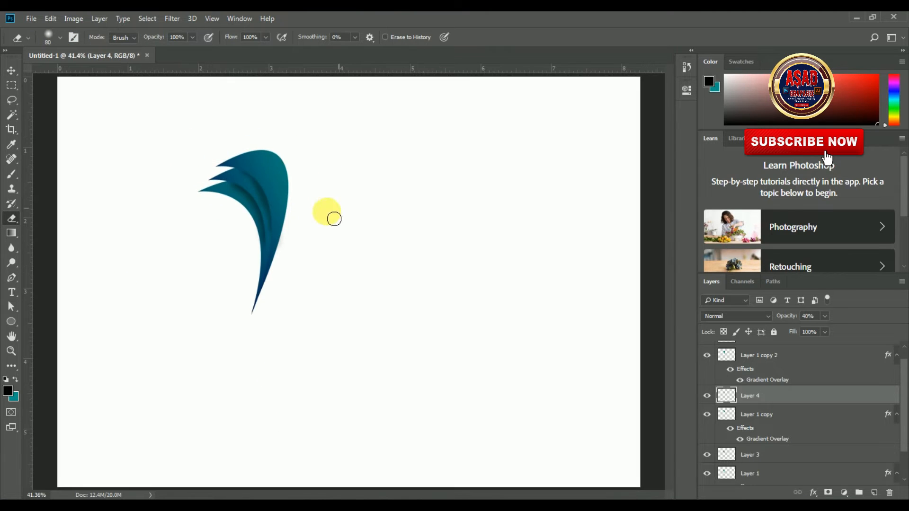
- Group every layer from Layer 1 up to Layer 2 into Group 1, leaving out the Background
click(11, 71)
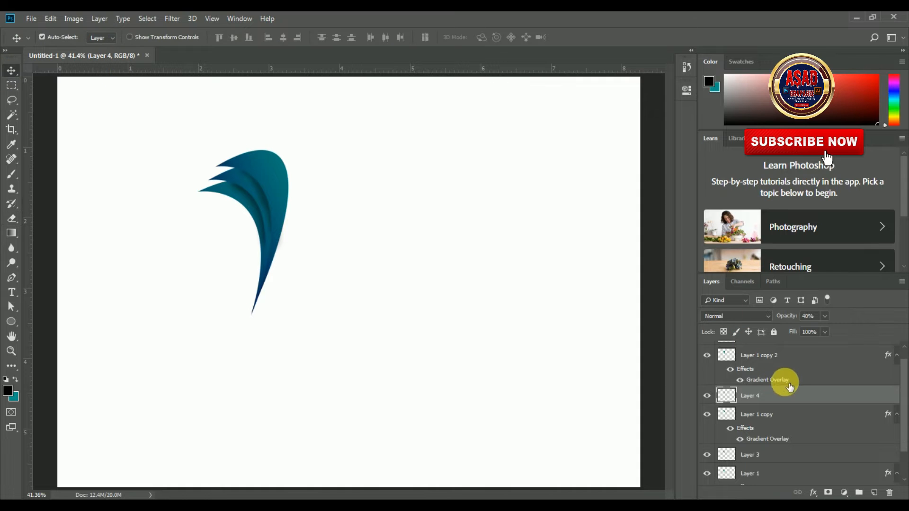
scroll(778, 440, down, 2)
click(790, 440)
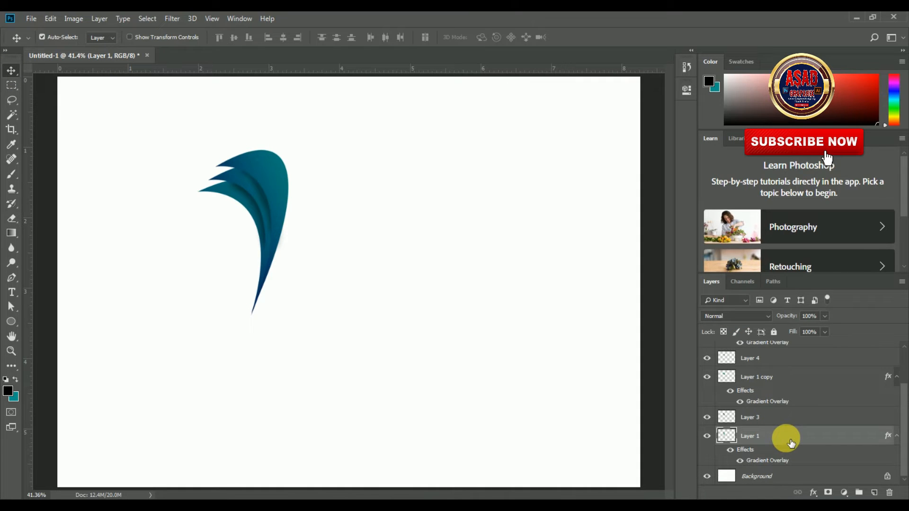
scroll(786, 438, up, 3)
shift+click(797, 351)
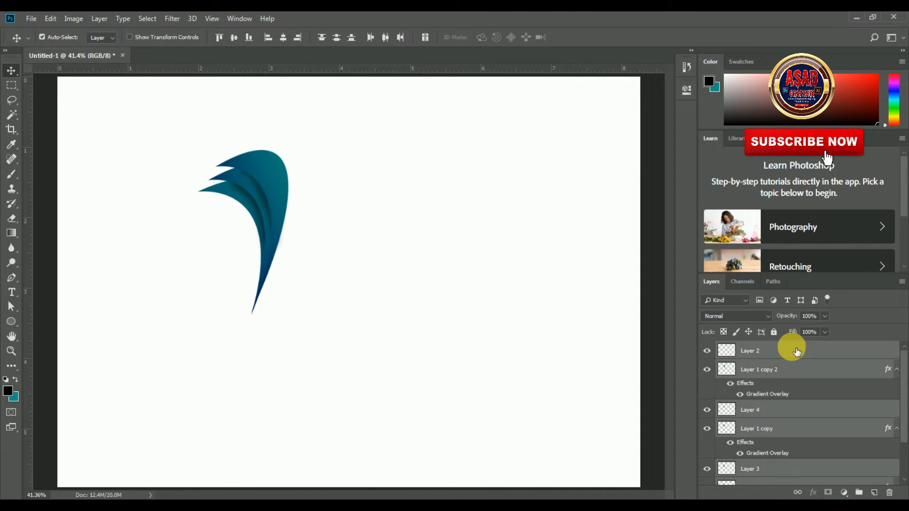
right_click(819, 367)
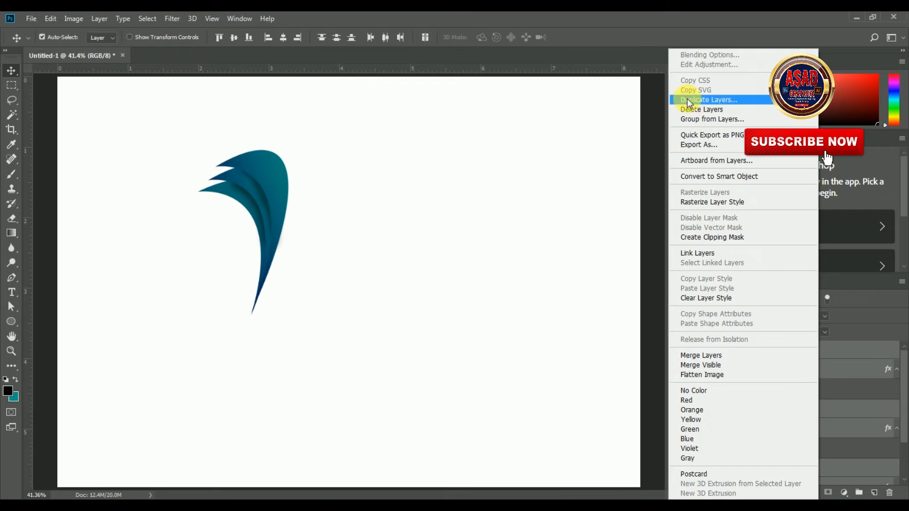
click(706, 121)
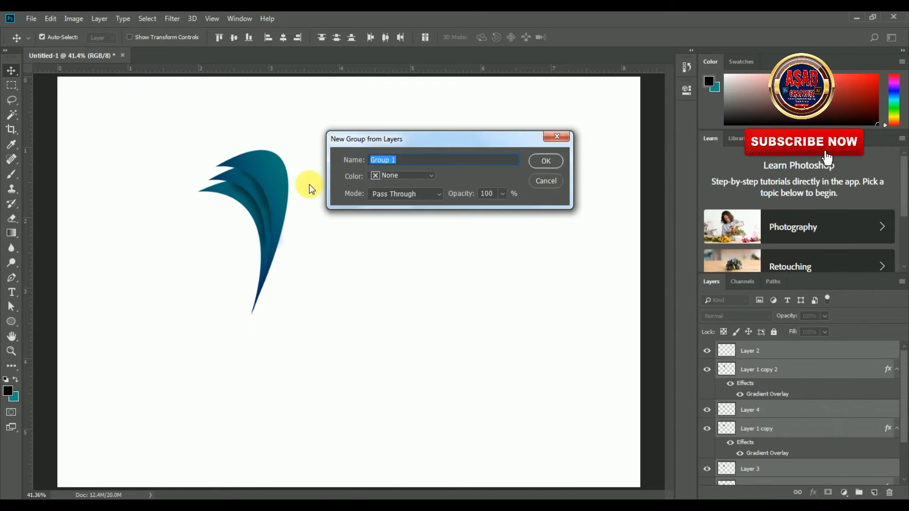
click(546, 161)
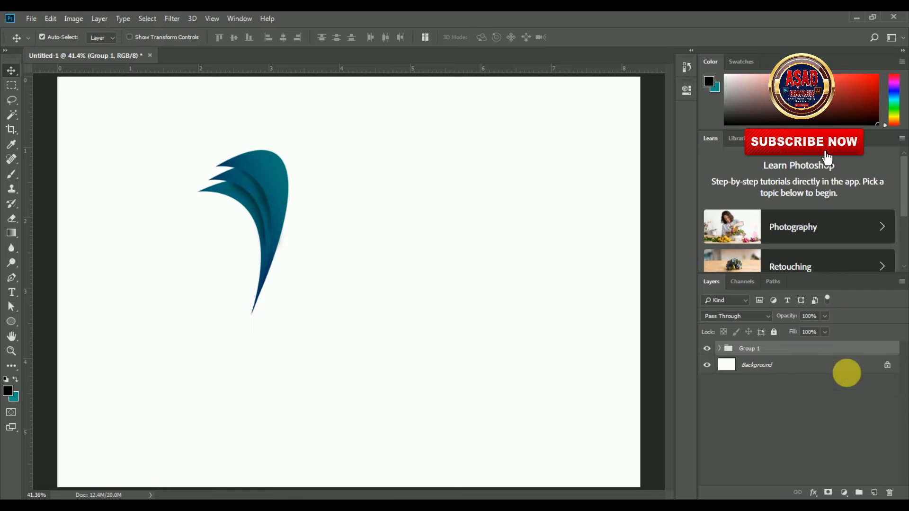
- Rotate Group 1 slightly counterclockwise with Free Transform so the crescents' lower tip points more nearly straight down
click(50, 18)
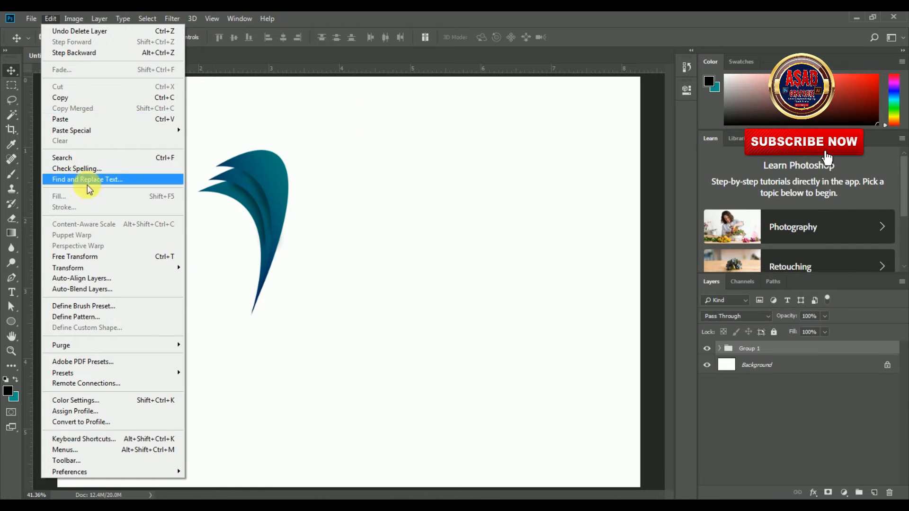
click(110, 256)
drag(273, 130, 260, 133)
double_click(270, 158)
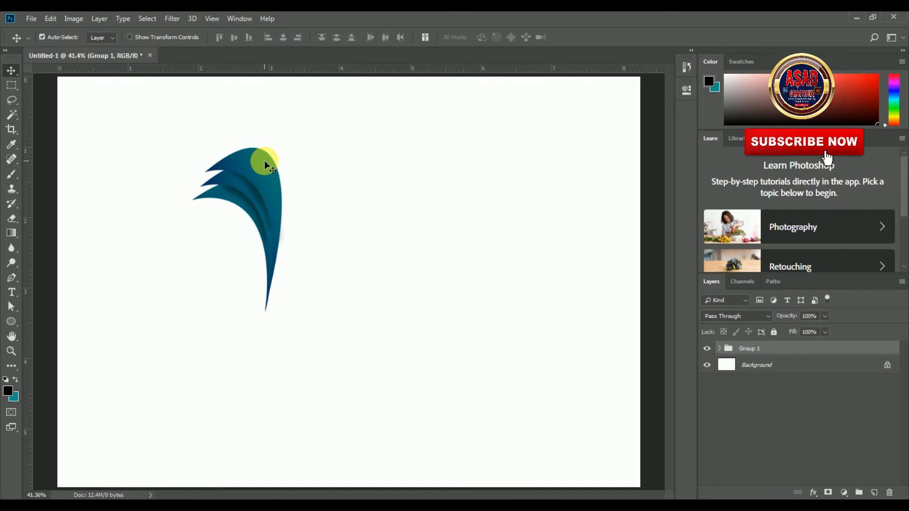
- Free Transform Group 1 to about 116% width and 109% height, rotating it about -6.5°
click(52, 18)
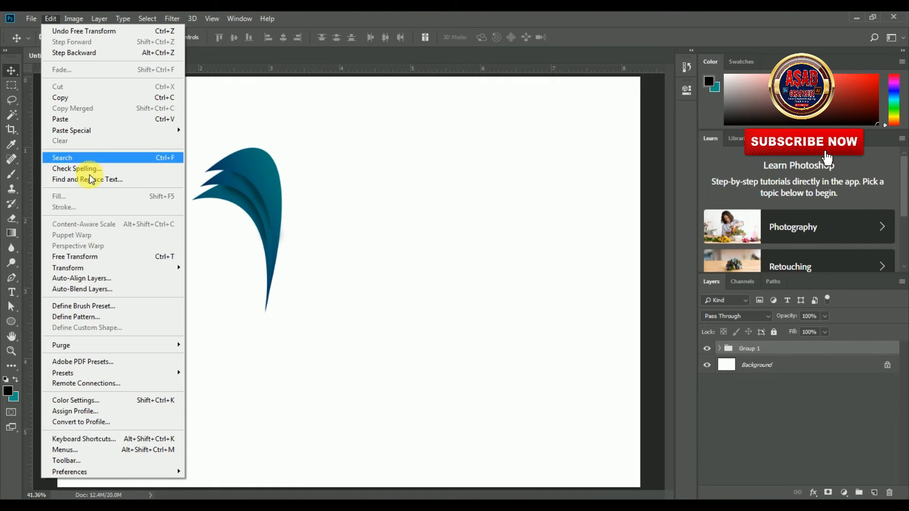
click(89, 256)
drag(264, 132, 291, 132)
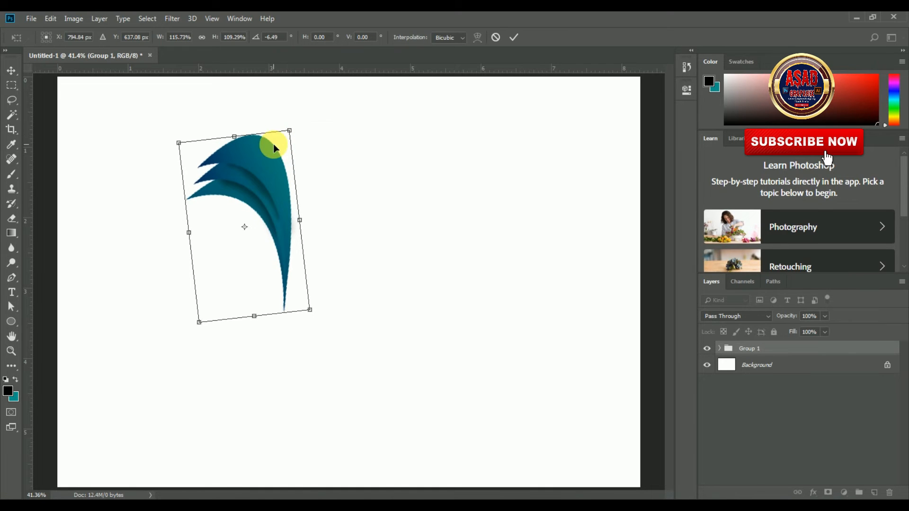
key(Return)
- Duplicate Group 1 as Group 1 copy in the same document
right_click(860, 348)
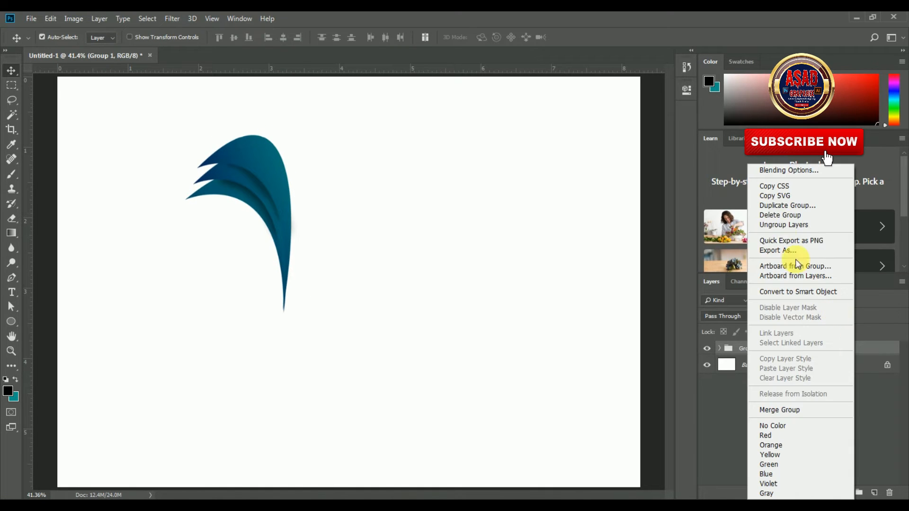
click(788, 205)
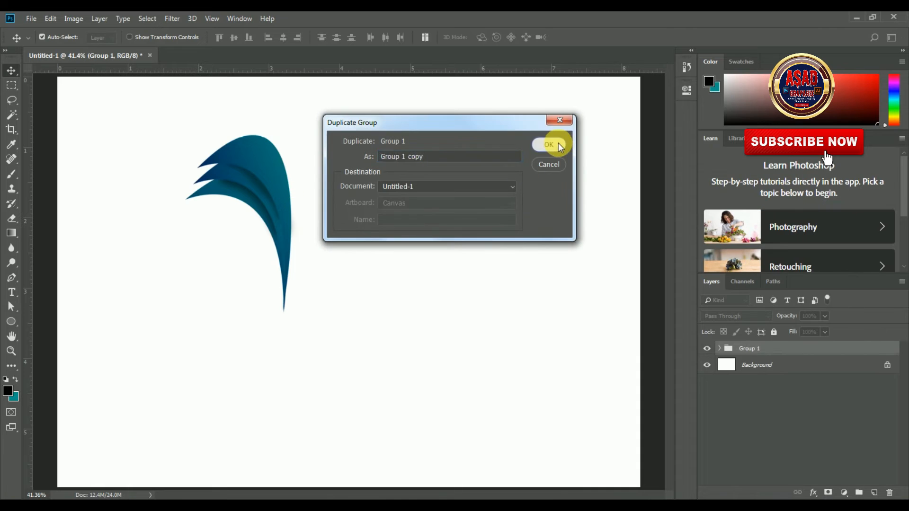
click(549, 144)
- Flip Group 1 copy horizontally and place it just right of the original as a mirrored wing with a narrow gap
click(54, 20)
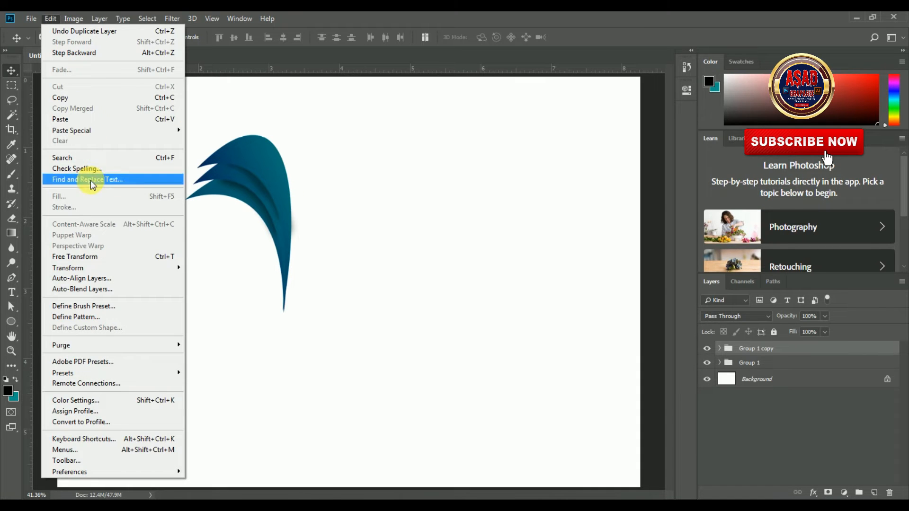
click(95, 256)
right_click(257, 170)
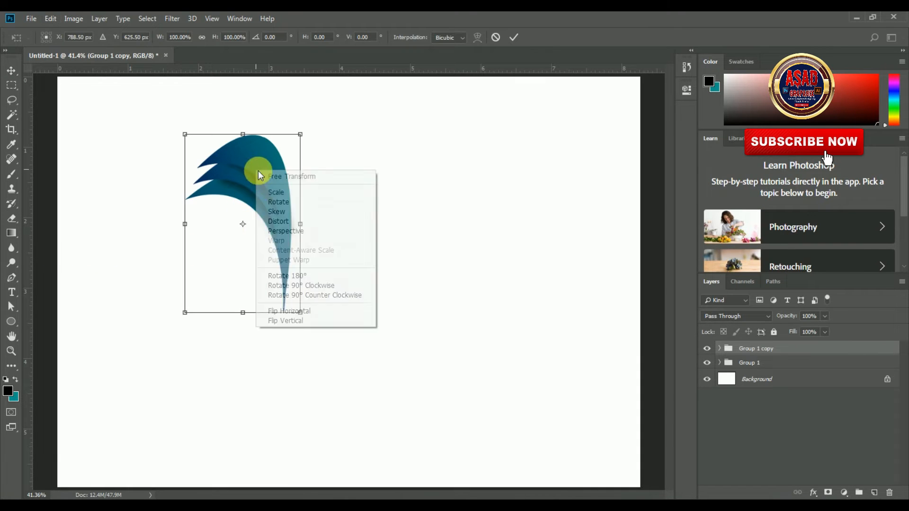
click(296, 312)
drag(311, 182, 341, 179)
double_click(350, 201)
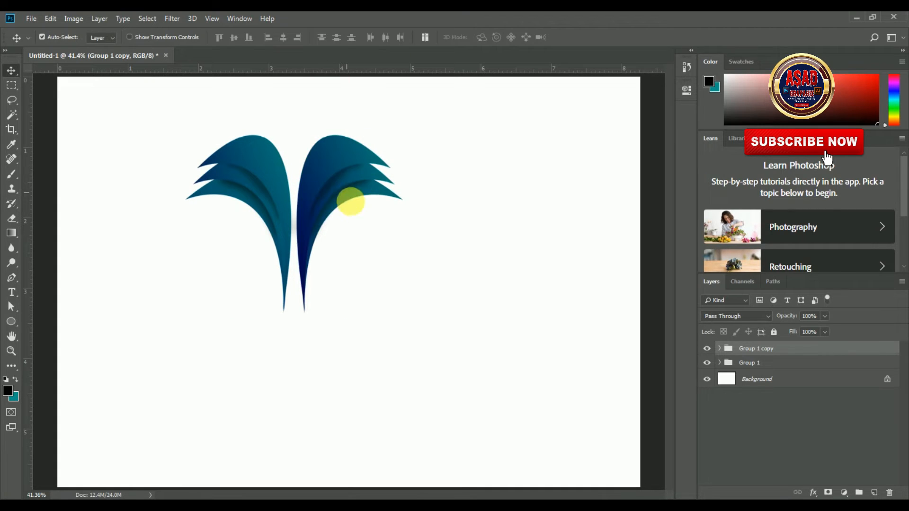
click(343, 157)
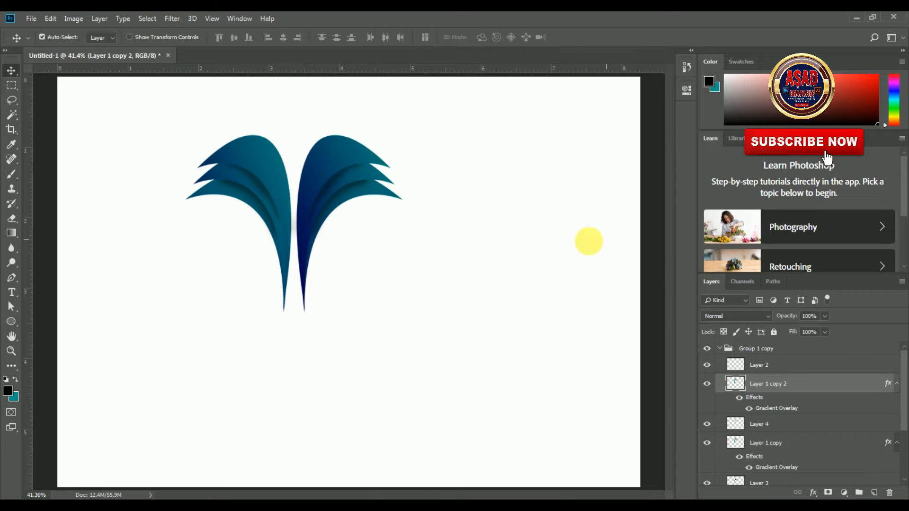
click(723, 349)
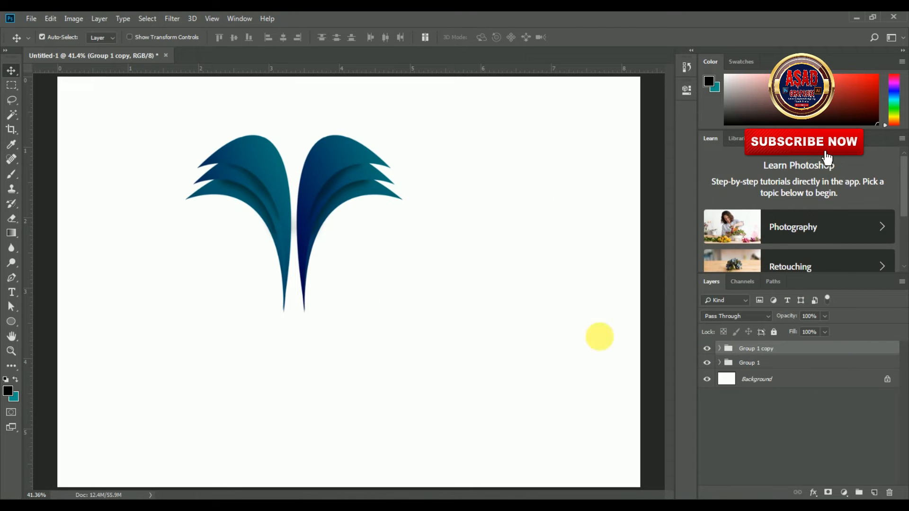
double_click(856, 358)
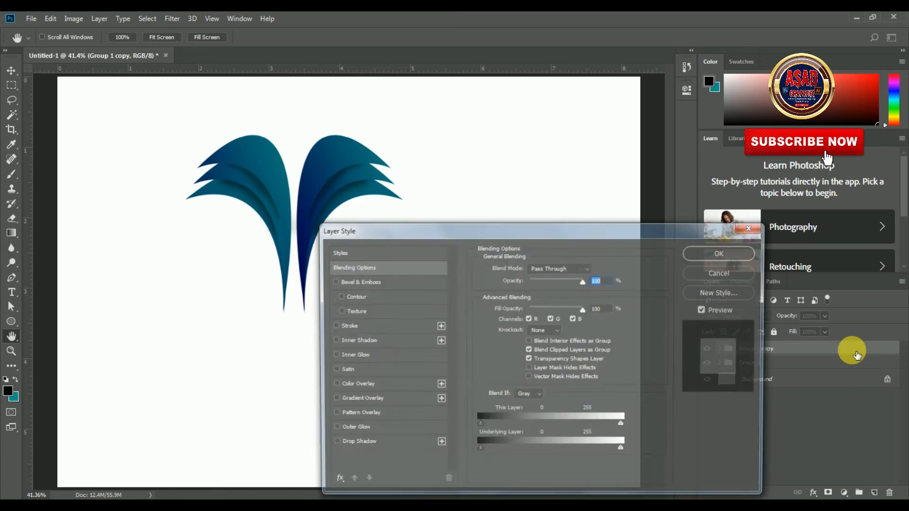
click(725, 274)
click(720, 348)
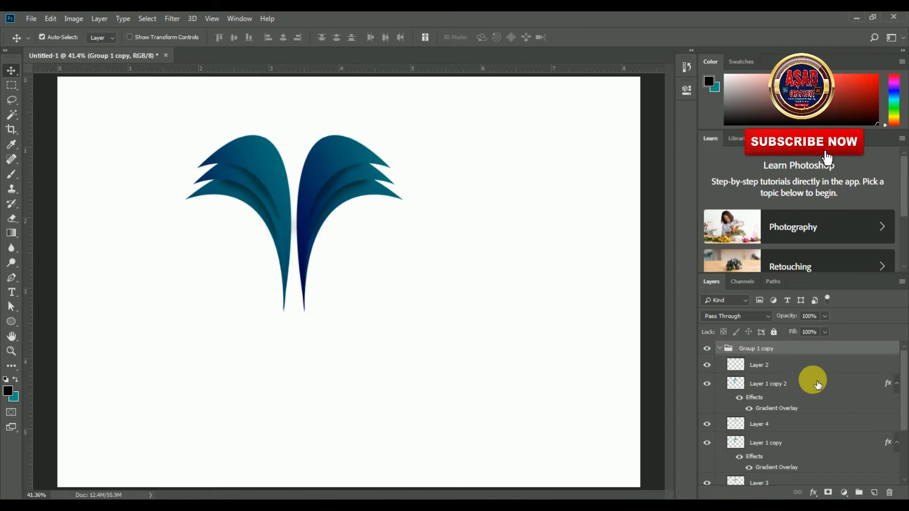
click(833, 363)
key(h)
double_click(889, 362)
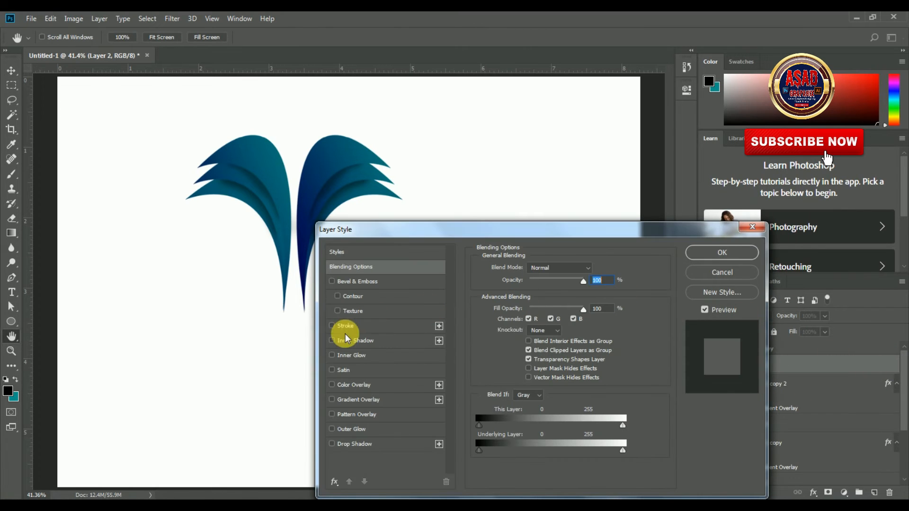
click(722, 252)
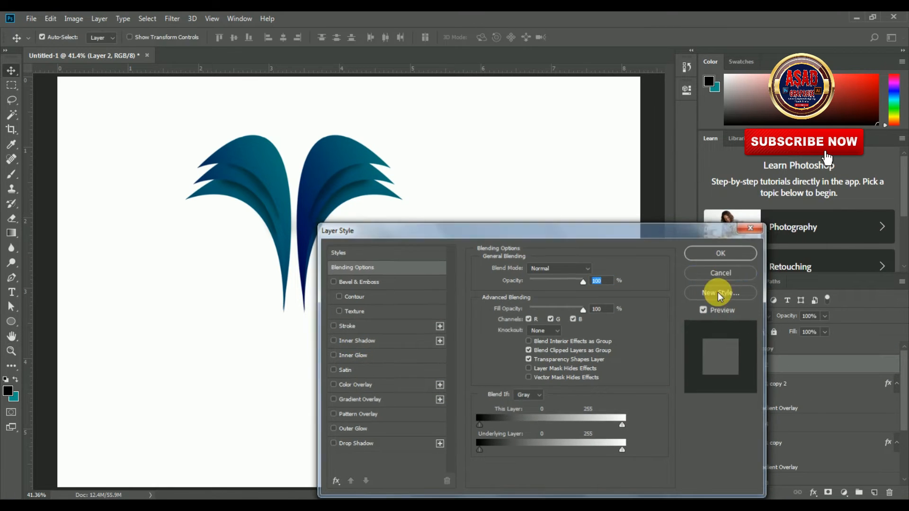
- Try Layer 1 copy 2 of the mirrored wing lower in the stacking order and restore its position and visibility
click(356, 178)
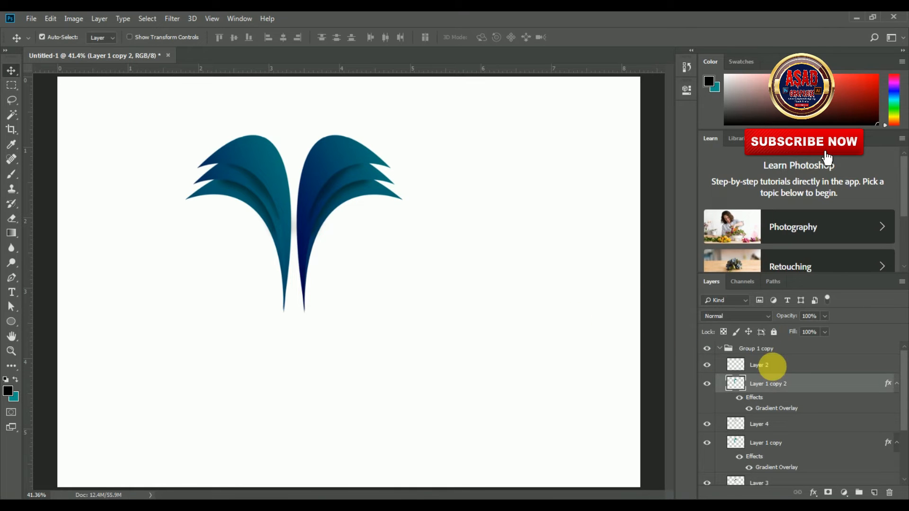
key(ctrl)
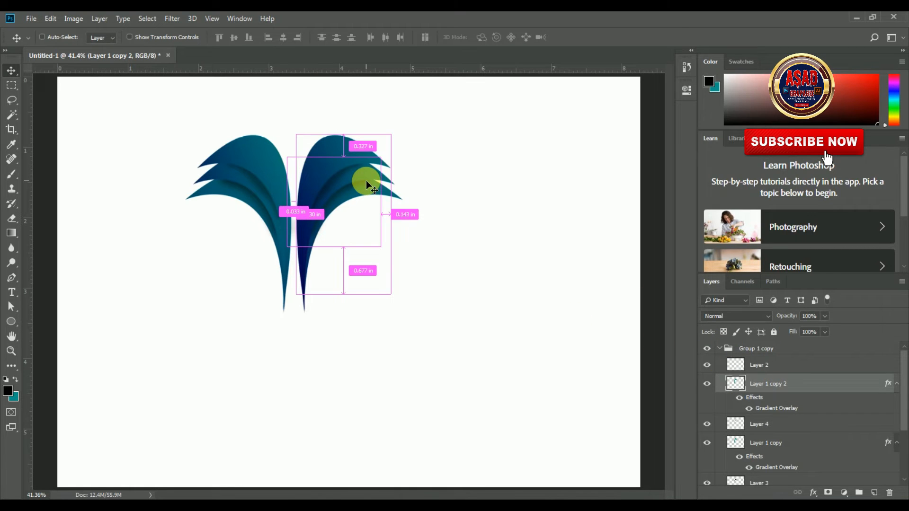
key(ctrl+bracketleft)
key(ctrl+bracketleft)
key(ctrl+bracketright)
key(ctrl+bracketright)
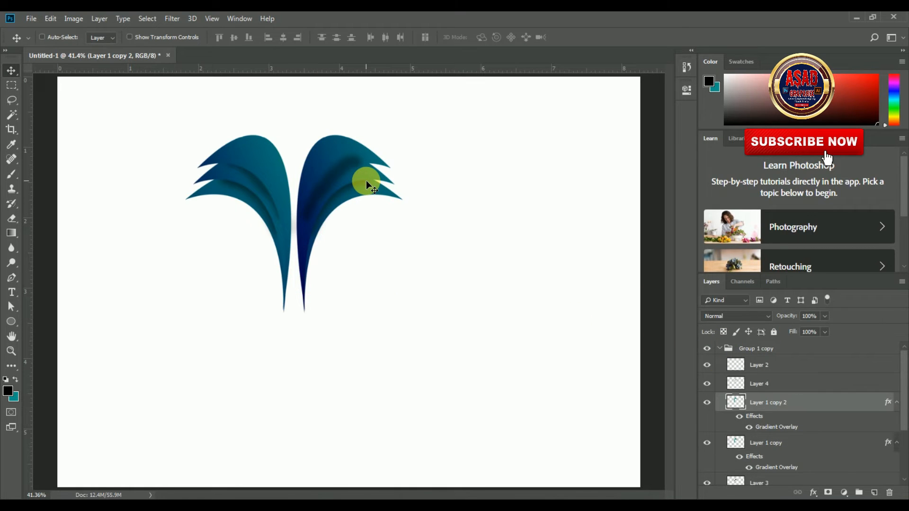
click(709, 386)
- Turn the gradient overlay angle of the mirrored wing's Layer 1 copy 2 so teal lies along the inner edge, with scale 146%
click(819, 391)
double_click(824, 392)
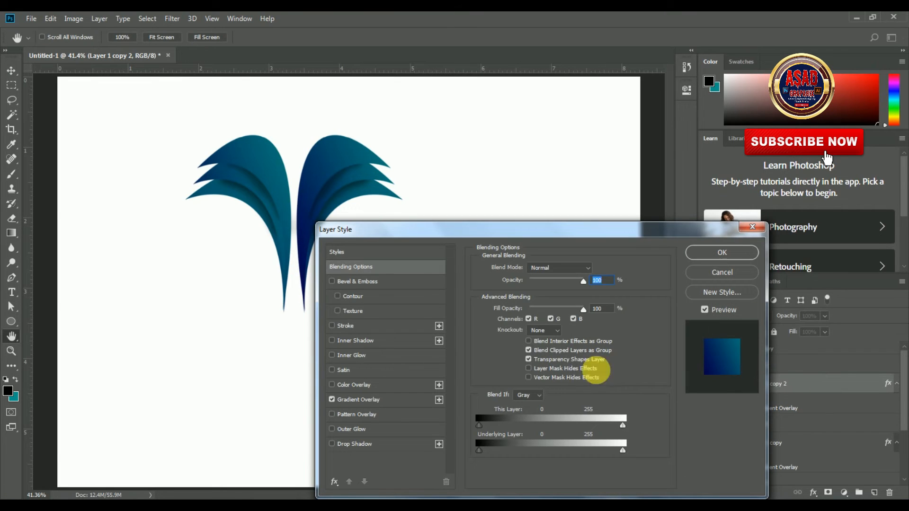
click(374, 399)
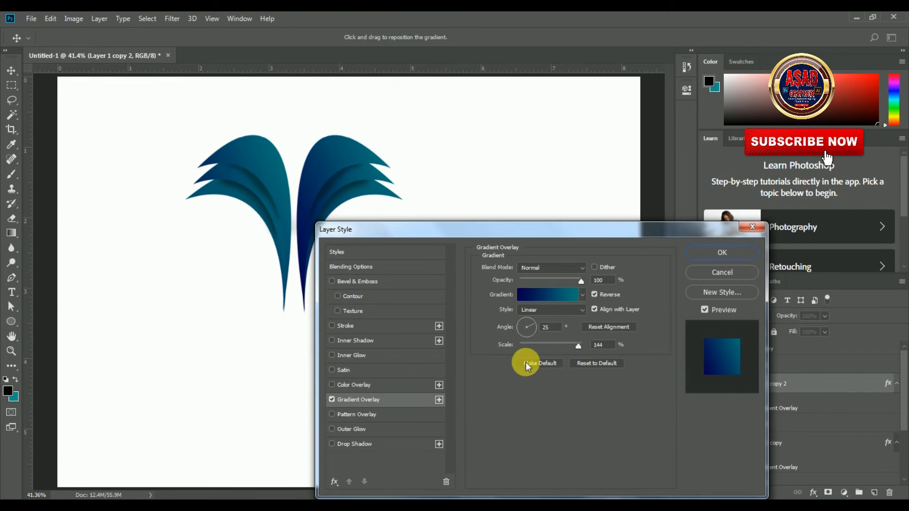
click(529, 322)
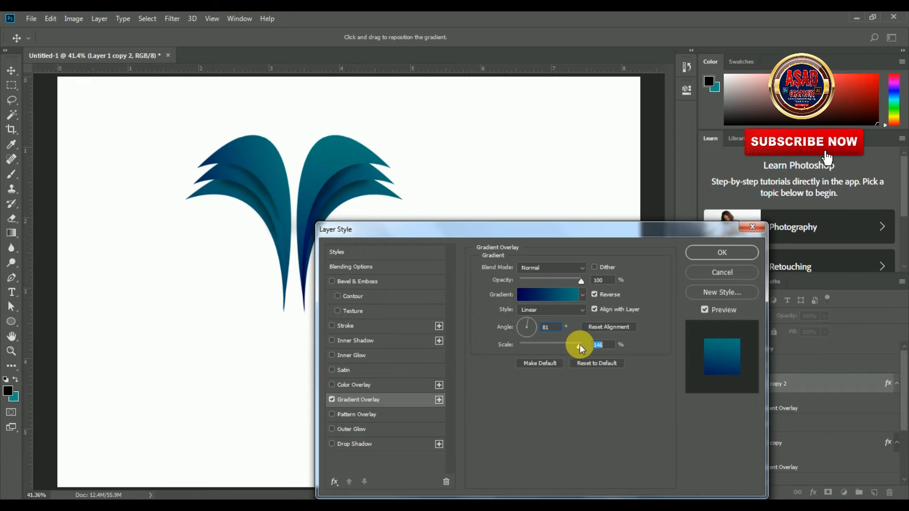
click(525, 322)
click(518, 325)
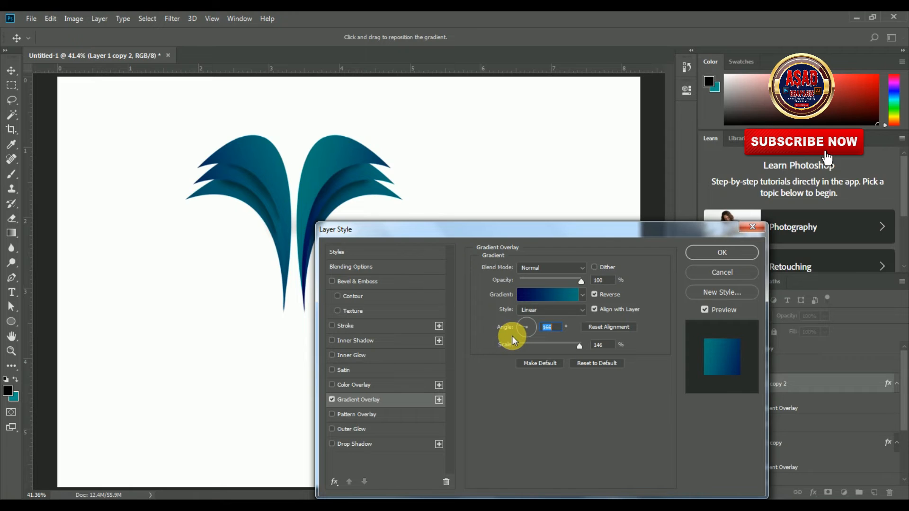
click(519, 328)
drag(519, 328, 516, 323)
click(719, 254)
click(340, 180)
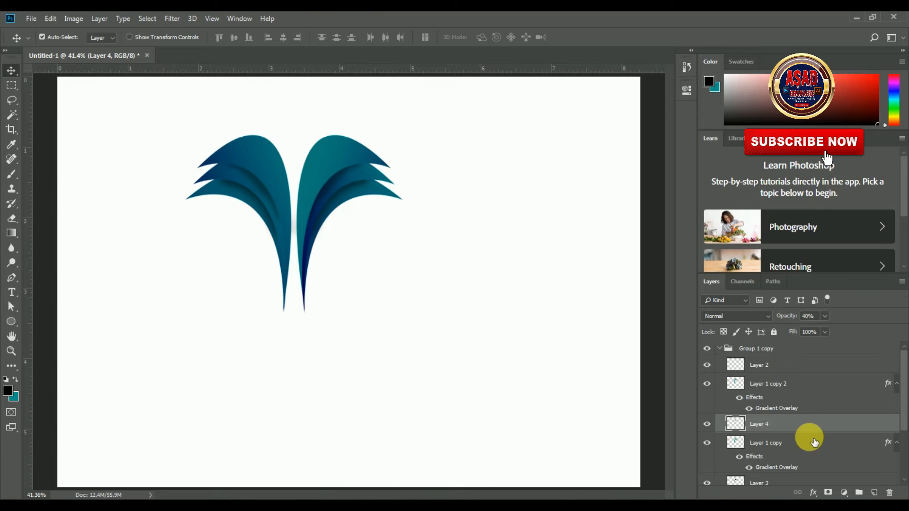
double_click(826, 426)
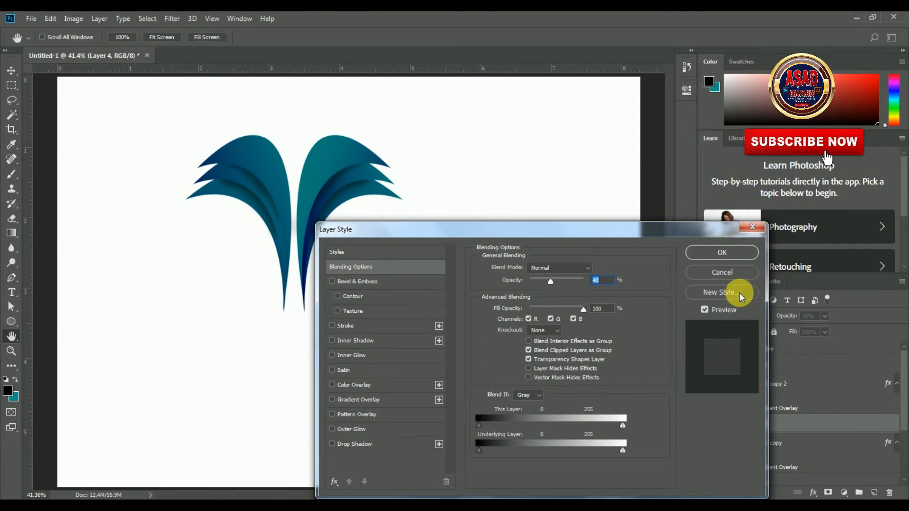
click(717, 255)
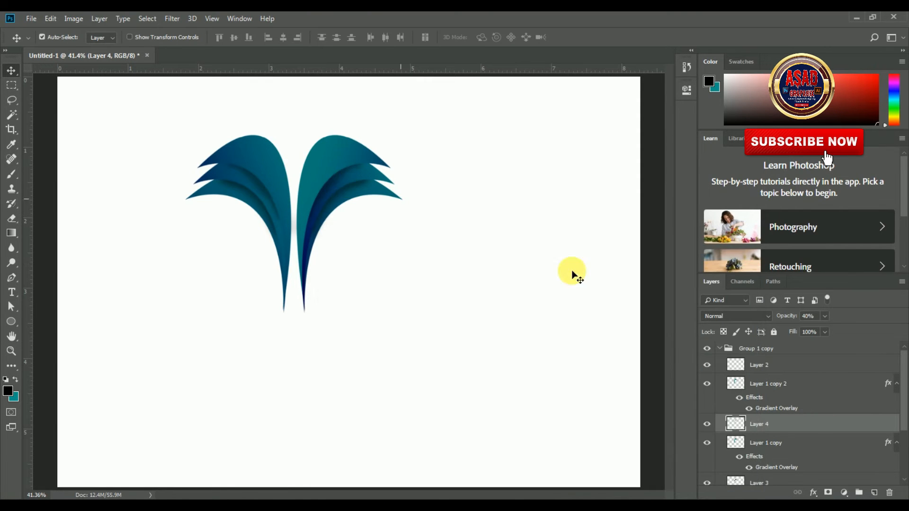
- Set the gradient overlay angle of Layer 1 copy, the mirrored wing's middle crescent, to 55°
click(377, 168)
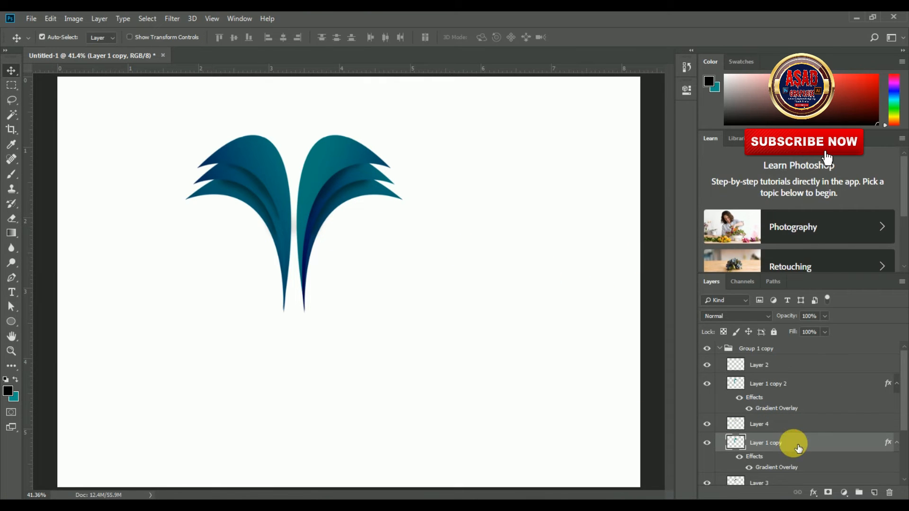
double_click(798, 448)
click(374, 399)
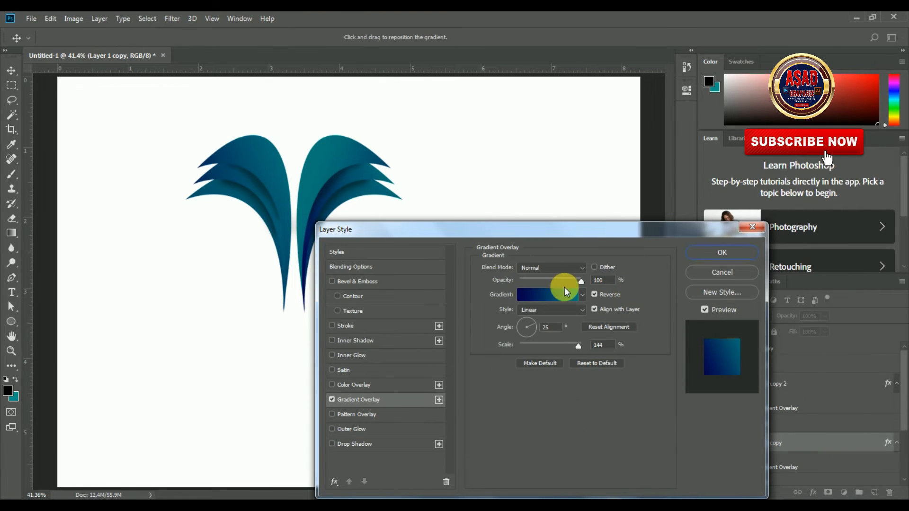
drag(533, 322, 529, 324)
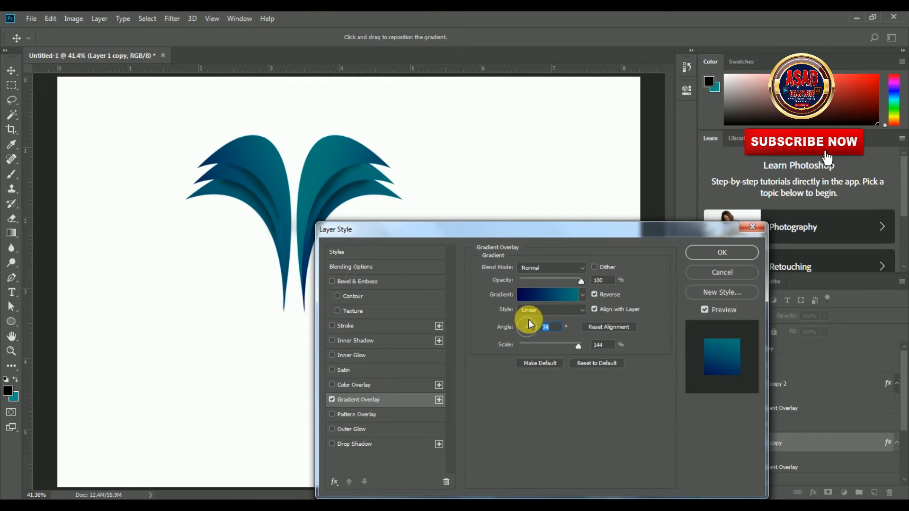
click(729, 251)
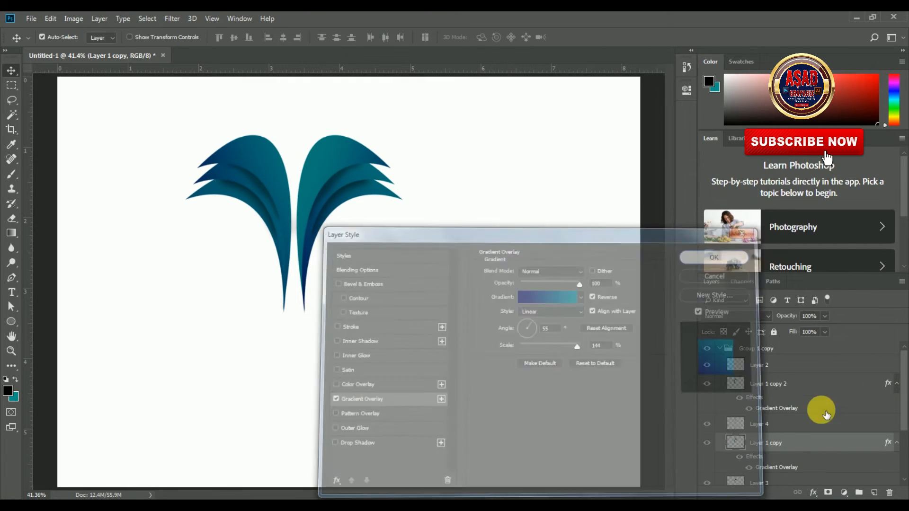
- Collapse Group 1 copy, the mirrored wing's group, in the layer stack
scroll(807, 413, down, 1)
click(376, 193)
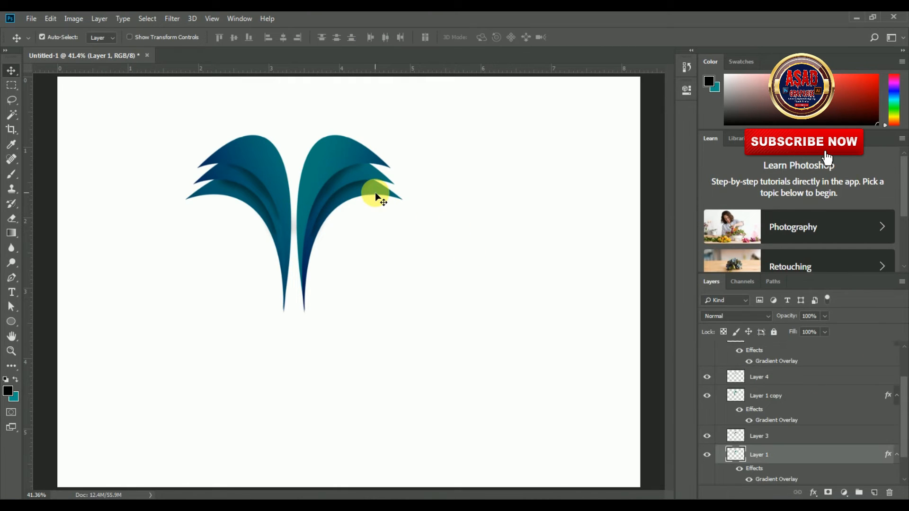
scroll(785, 418, up, 2)
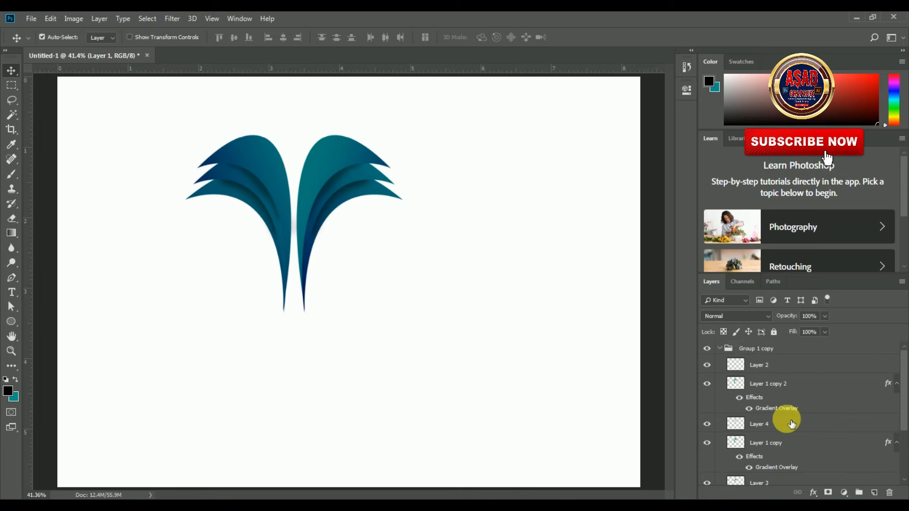
click(721, 350)
click(720, 349)
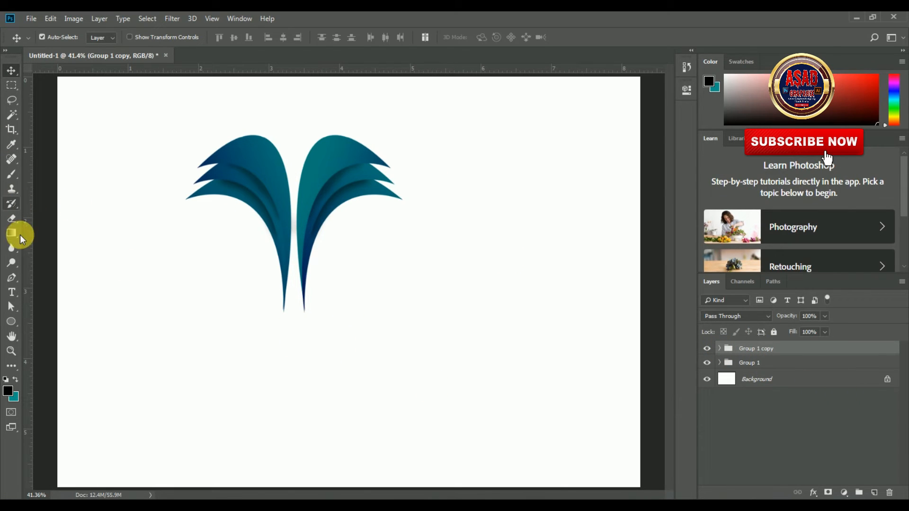
- Draw a circle about 188 px across below the left wing and set its stroke to none
click(11, 321)
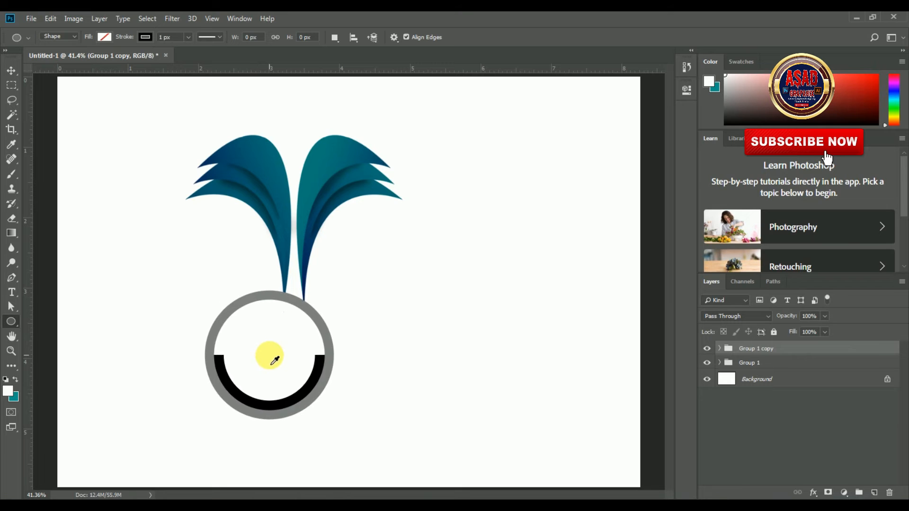
mouse_move(241, 320)
mouse_down()
mouse_move(271, 357)
mouse_move(278, 348)
mouse_up()
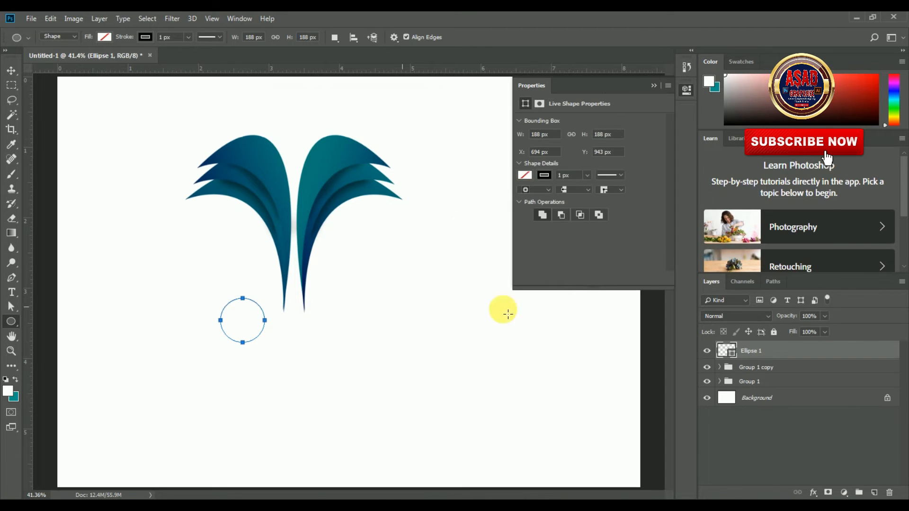
click(543, 175)
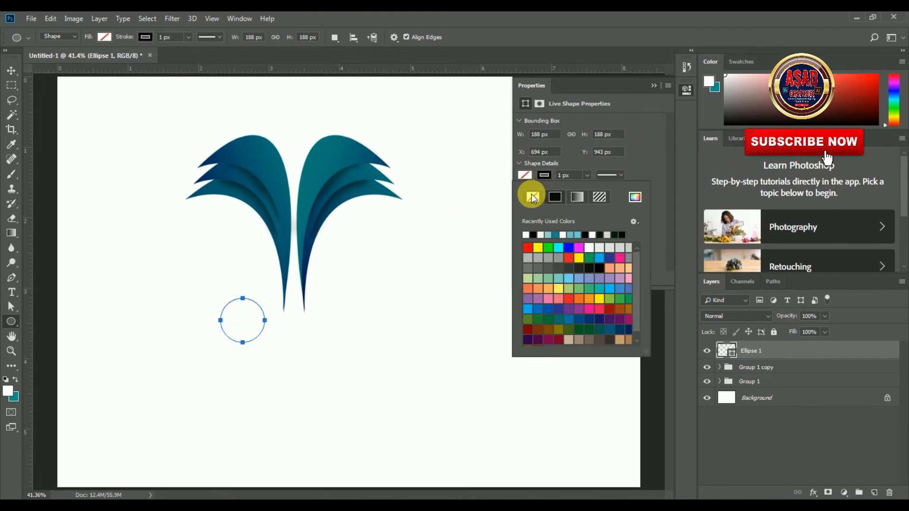
click(577, 20)
- Give the circle a navy-to-teal gradient overlay at 55° with scale 112% and centre it above the gap between the wings
double_click(868, 364)
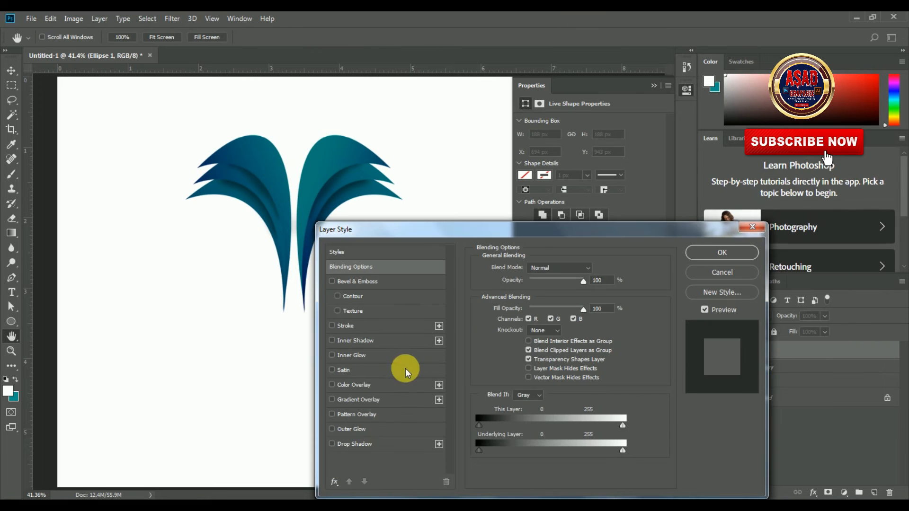
click(361, 400)
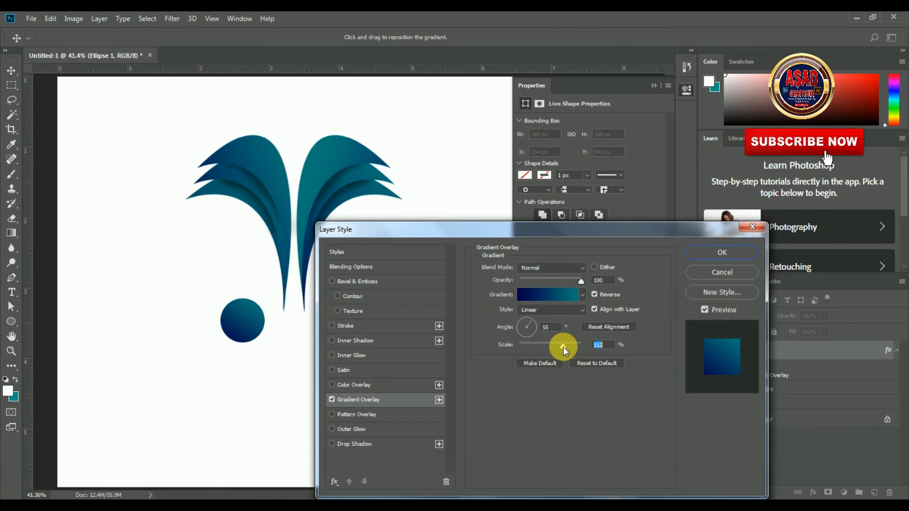
click(712, 254)
click(11, 69)
drag(229, 331, 297, 116)
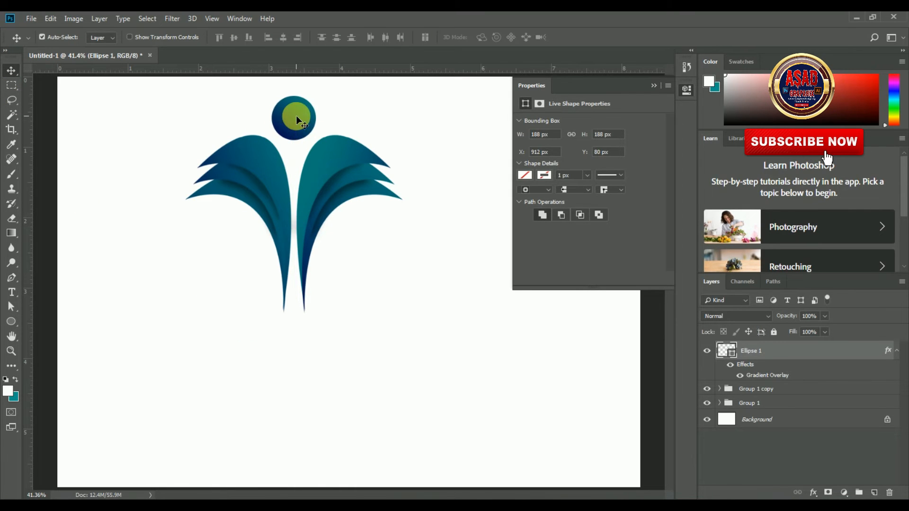
- Group Ellipse 1, Group 1 copy and Group 1 into one new group
key(ctrl)
click(791, 393)
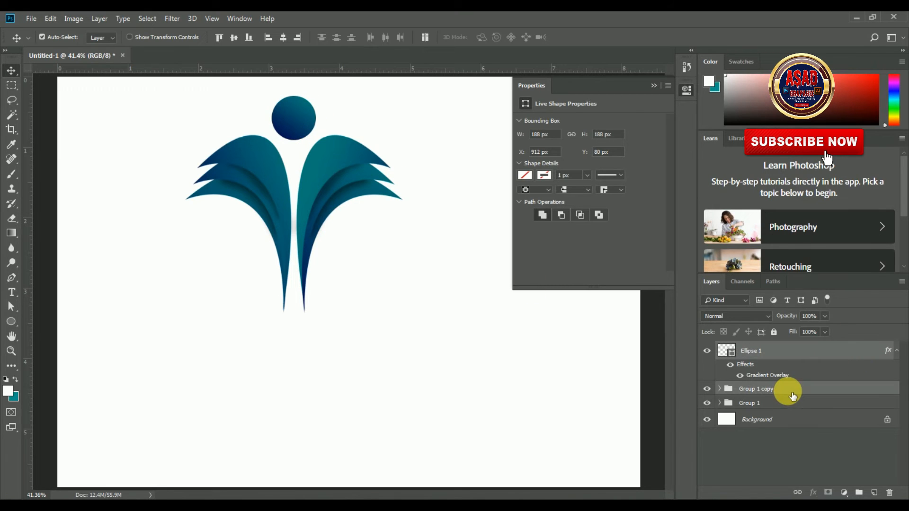
shift+click(793, 406)
right_click(774, 359)
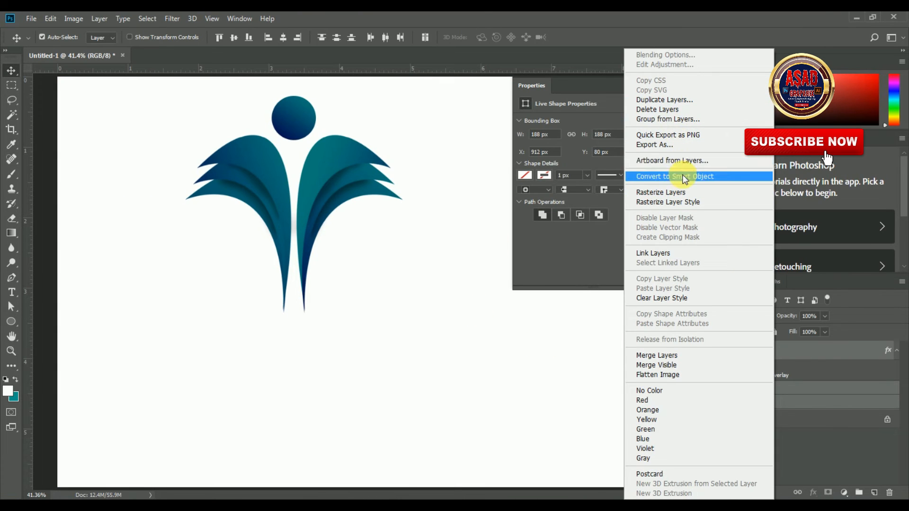
click(667, 118)
key(Return)
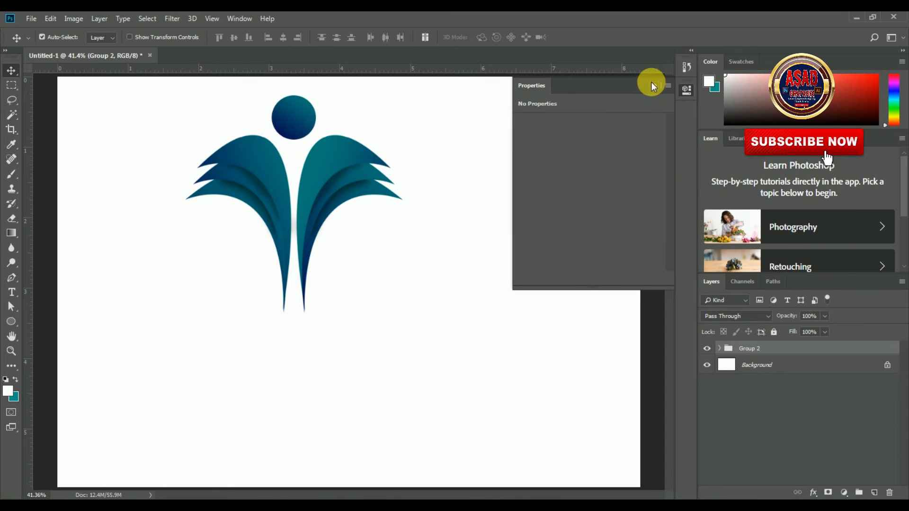
click(653, 84)
- Scale up the group with the head circle and both wings and move it to the middle of the canvas
click(776, 369)
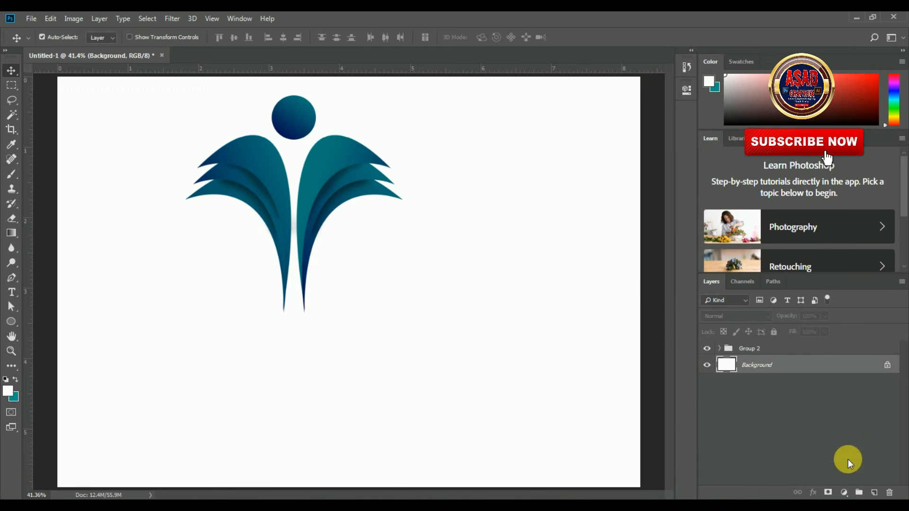
click(748, 349)
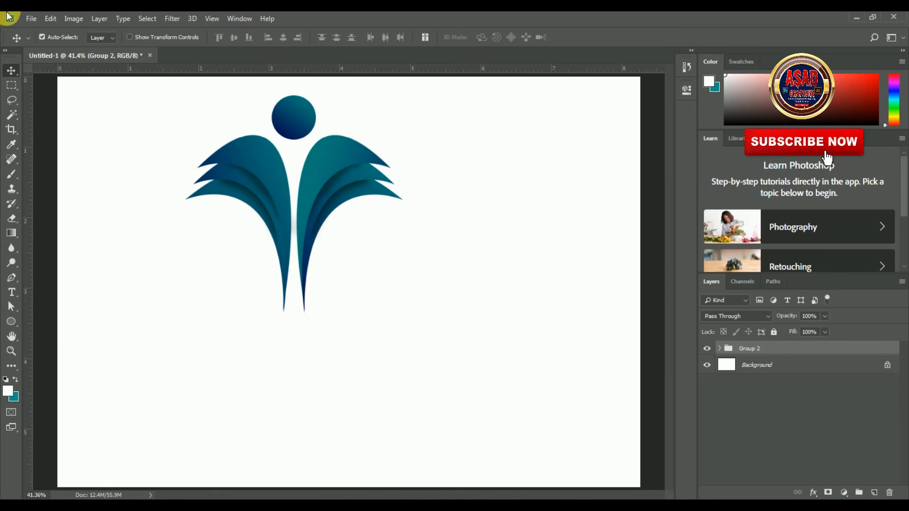
click(33, 19)
click(50, 19)
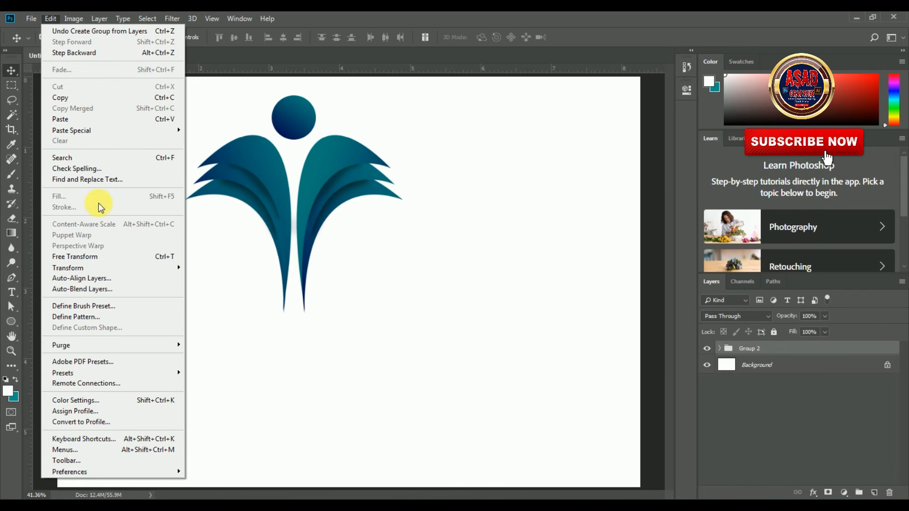
click(97, 257)
drag(377, 239, 428, 300)
drag(483, 200, 540, 153)
drag(493, 201, 491, 193)
key(Return)
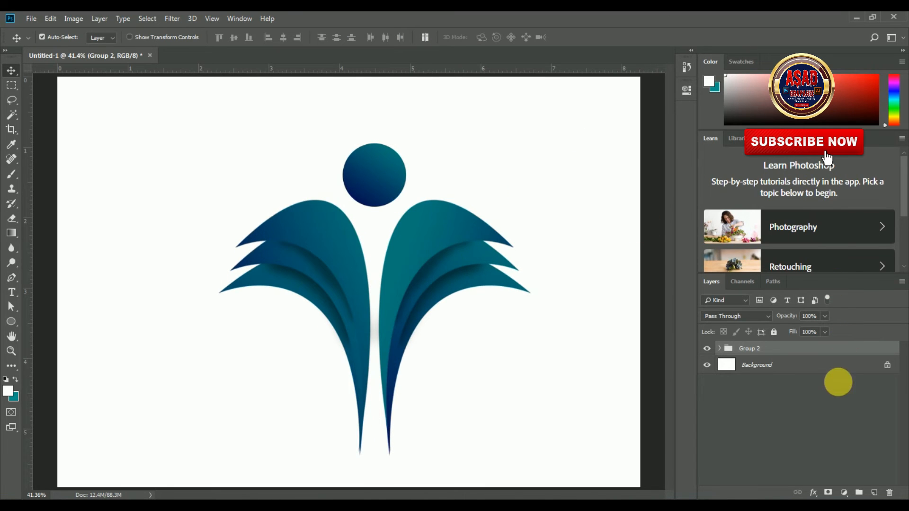
- Add a reversed radial black-to-transparent gradient fill layer above the Background, with scale 484%, for a soft grey vignette
click(836, 371)
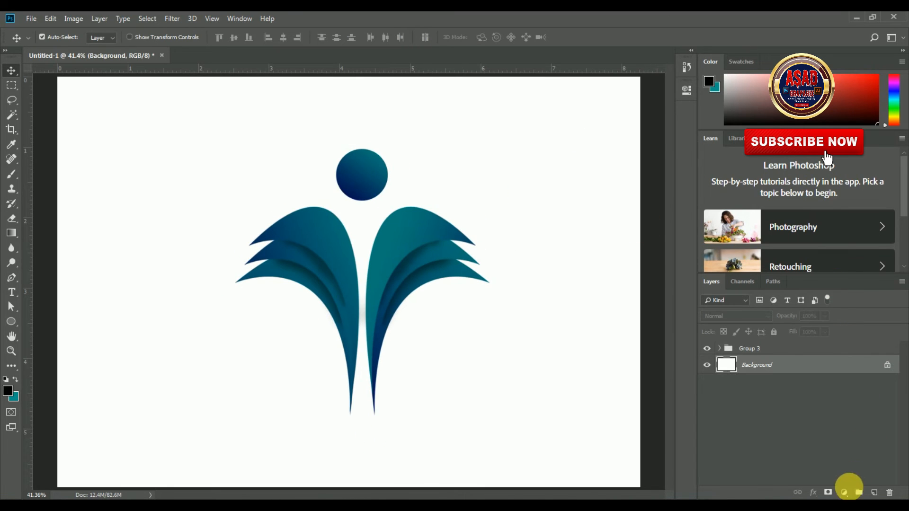
click(844, 492)
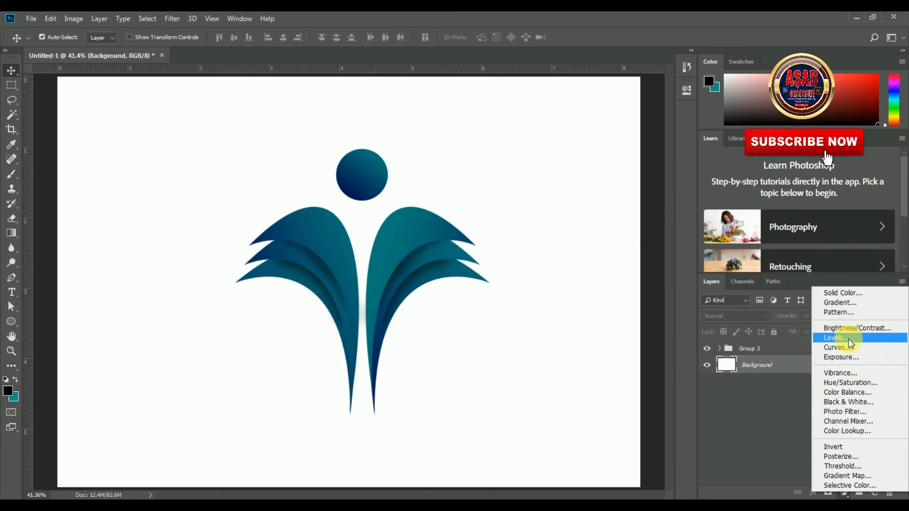
click(848, 304)
click(703, 269)
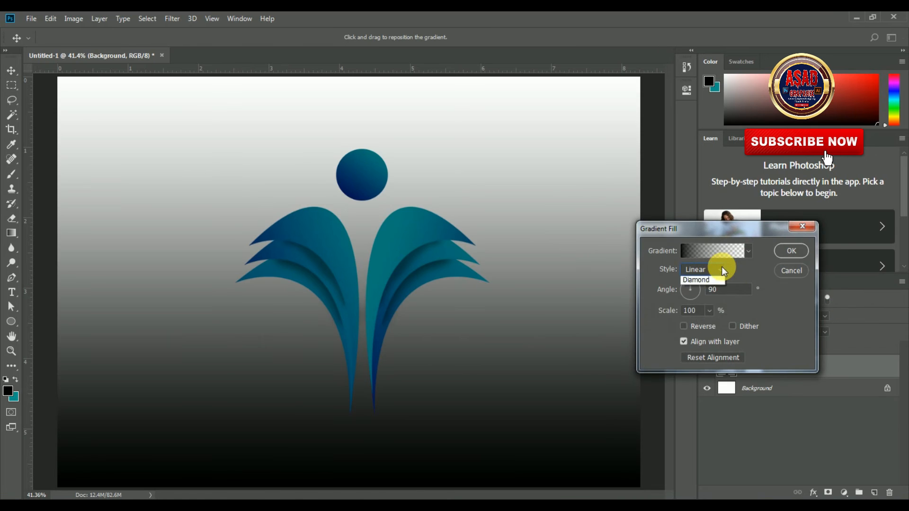
click(706, 291)
drag(709, 310, 726, 323)
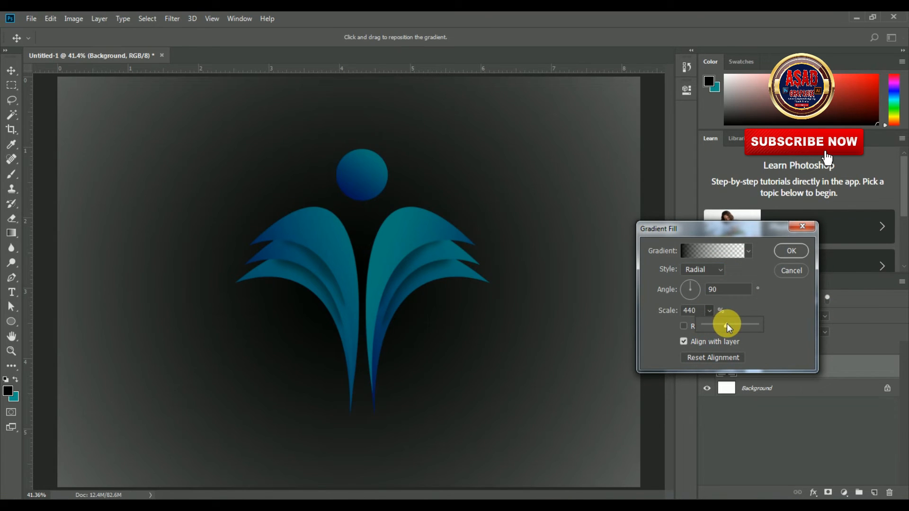
click(683, 326)
drag(709, 324, 711, 325)
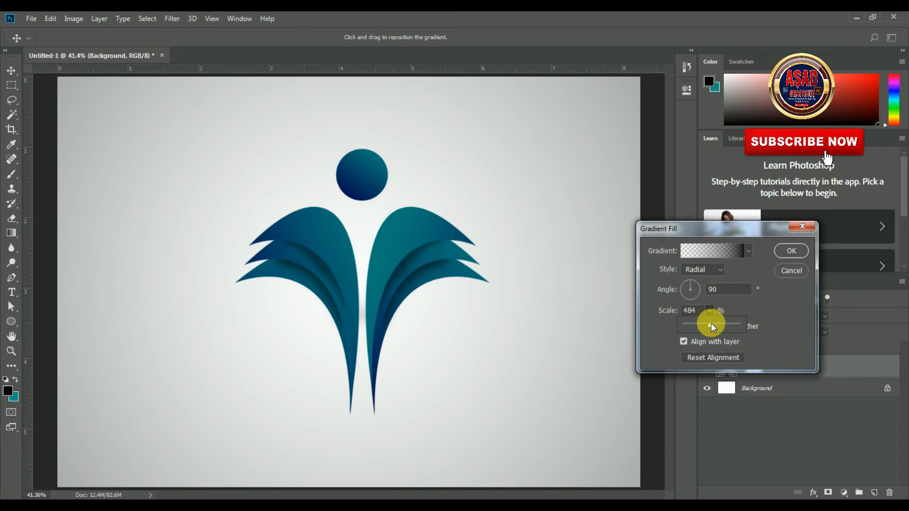
click(788, 249)
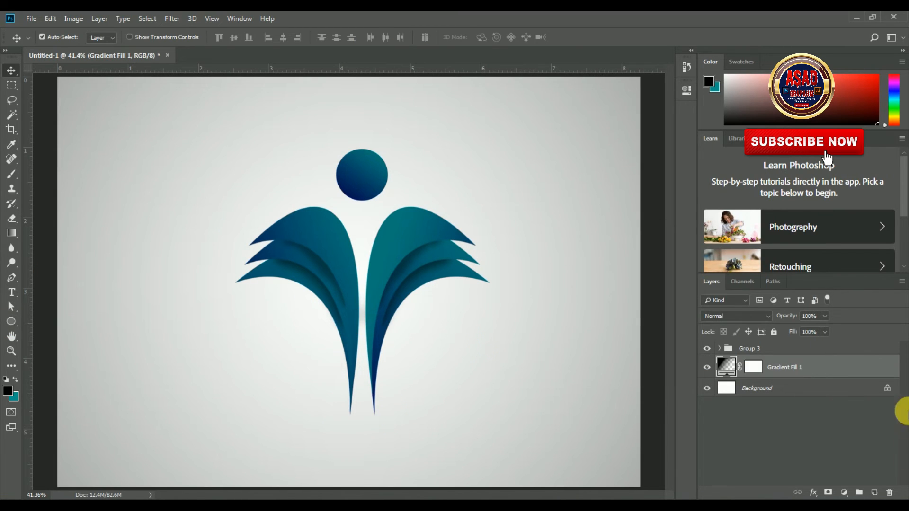
- On a new layer above the gradient fill, paint one soft black dab with a 432 px brush behind the wings' lower tips
click(874, 493)
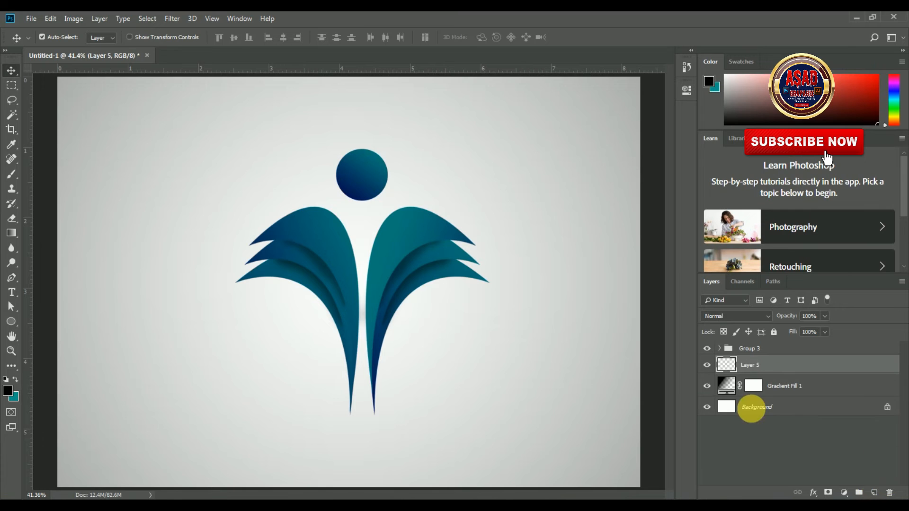
click(11, 174)
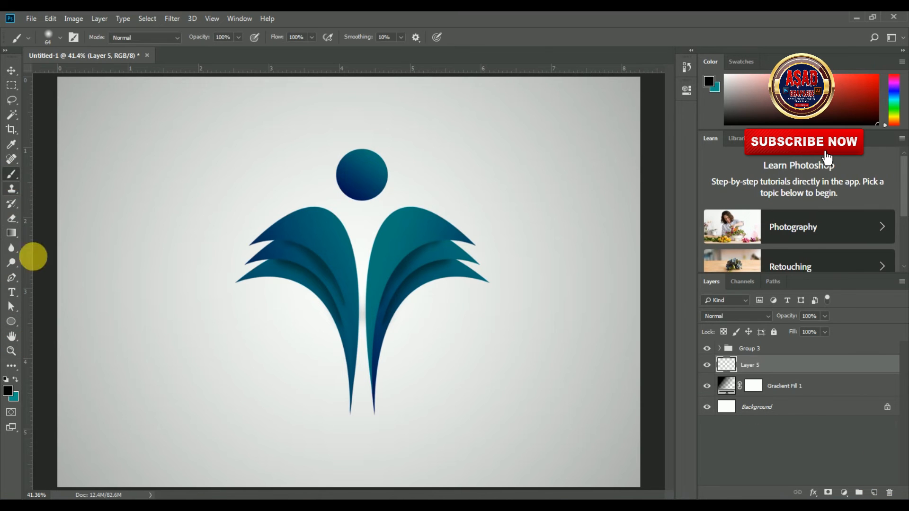
click(73, 38)
drag(69, 75, 126, 75)
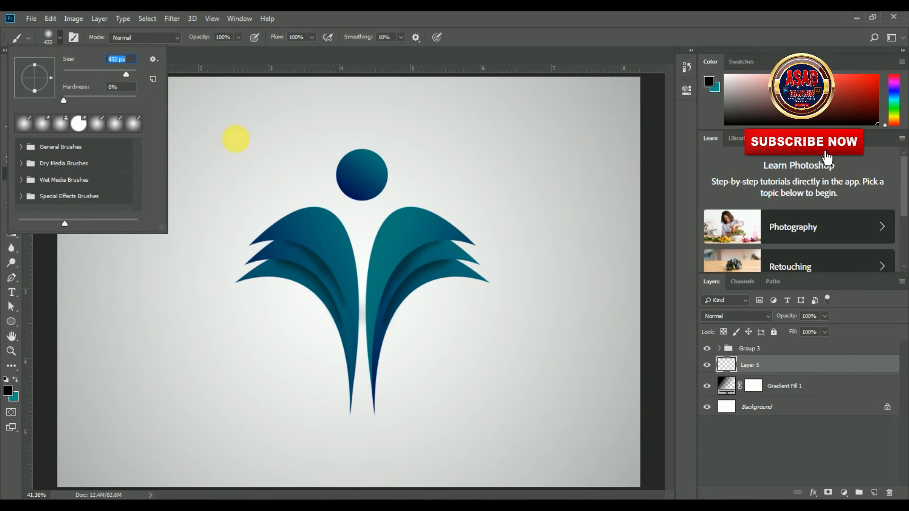
click(355, 392)
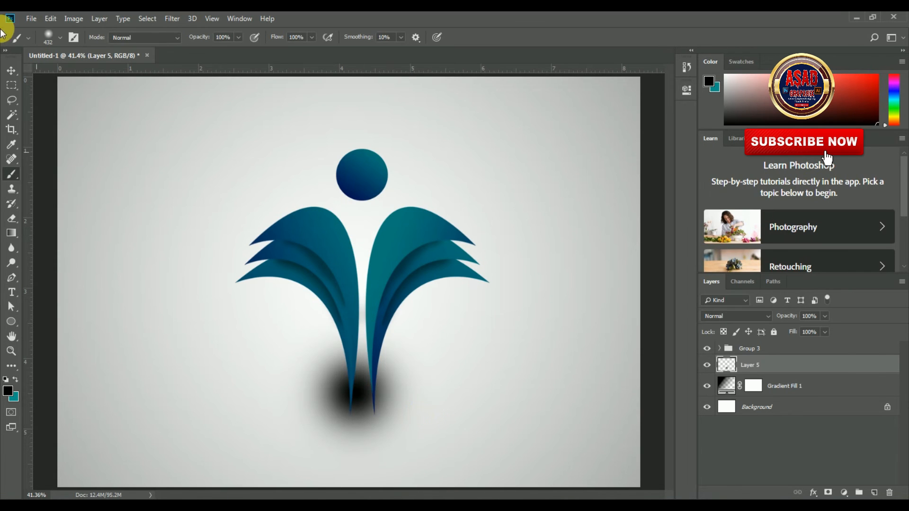
- Squash the black dab into a flat ground shadow just below the wing tips and set its layer opacity to 51%
click(11, 71)
click(51, 20)
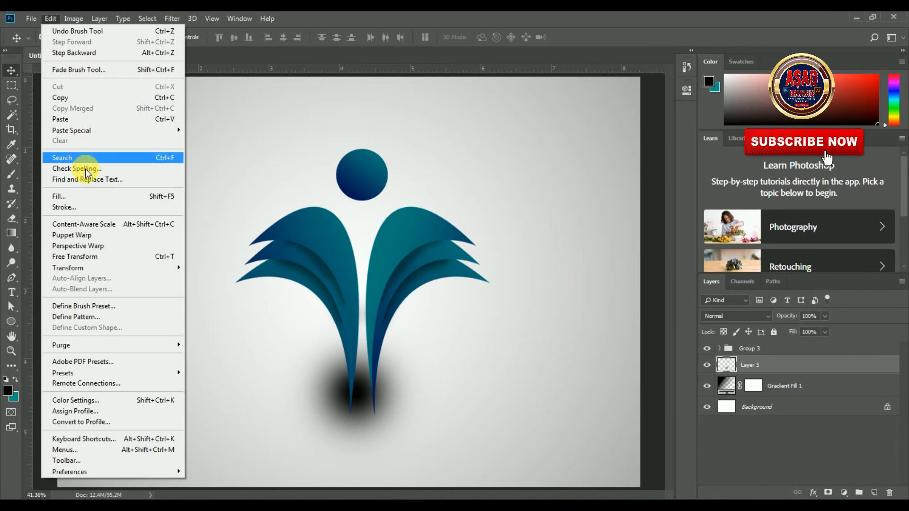
click(101, 256)
drag(362, 309, 378, 415)
key(Return)
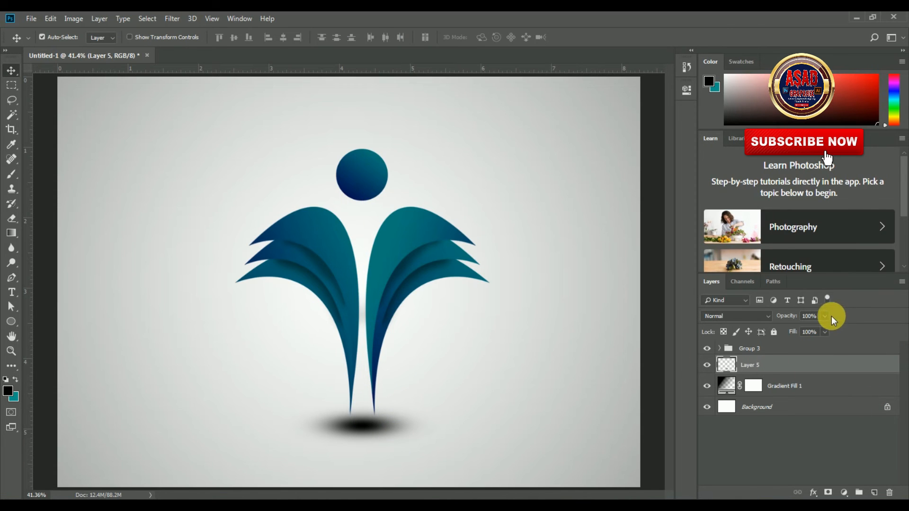
drag(810, 329, 800, 330)
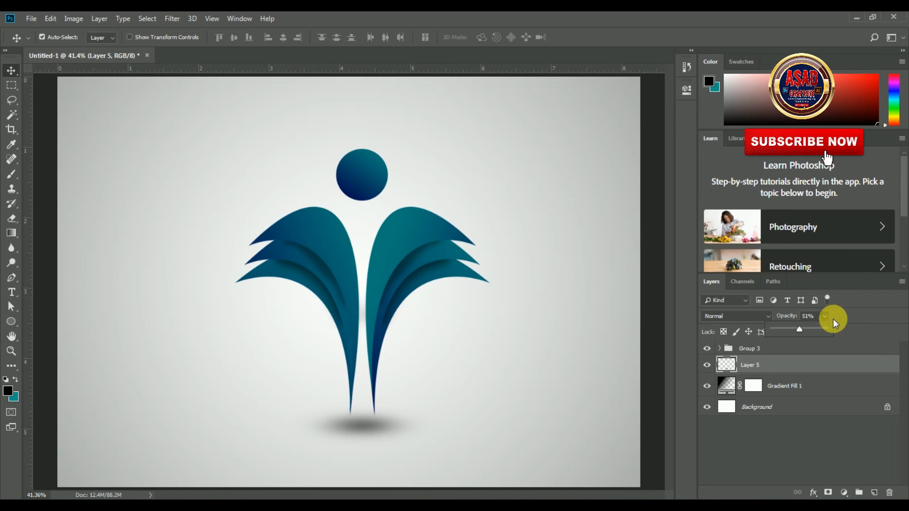
- Add the black text "Logo Design" near the canvas's upper edge, above and to the right of the head circle
key(ctrl)
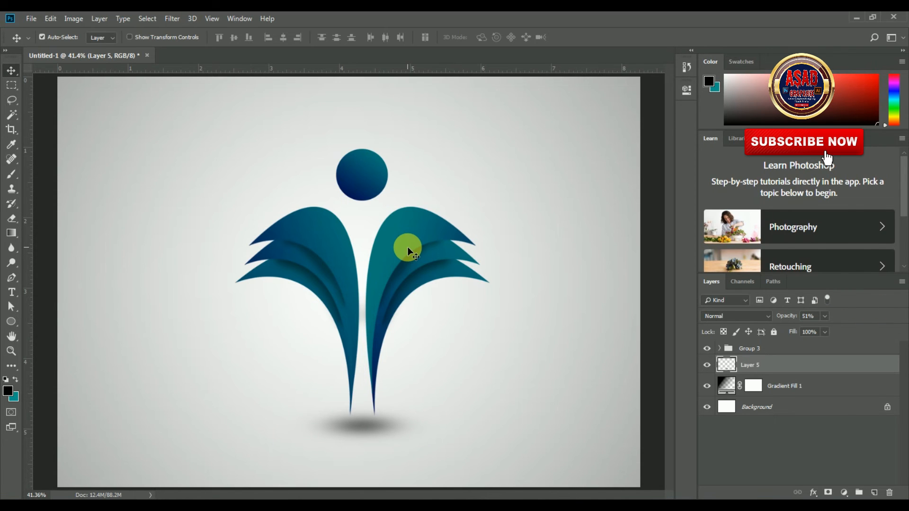
key(t)
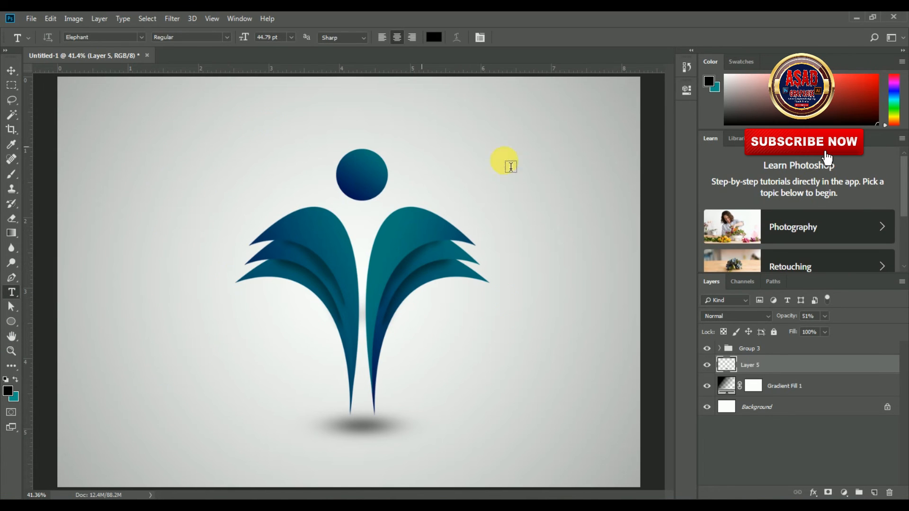
click(445, 138)
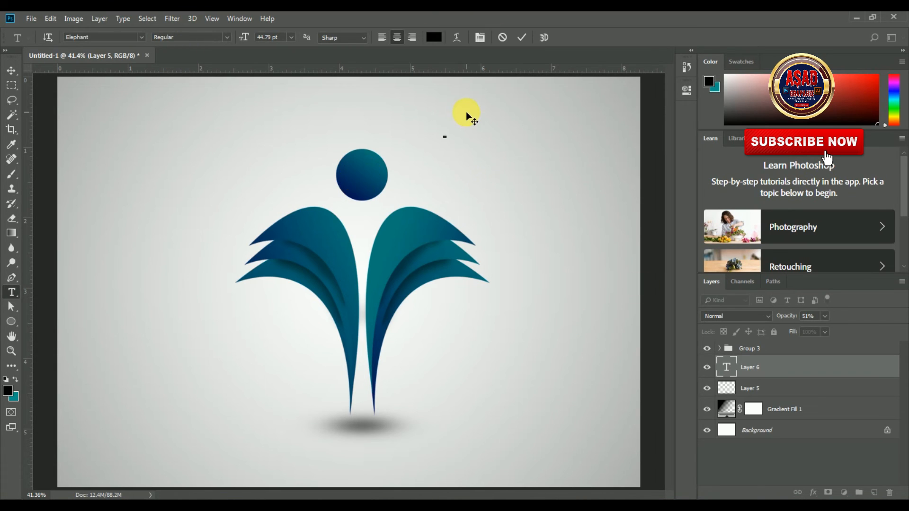
text(Logw)
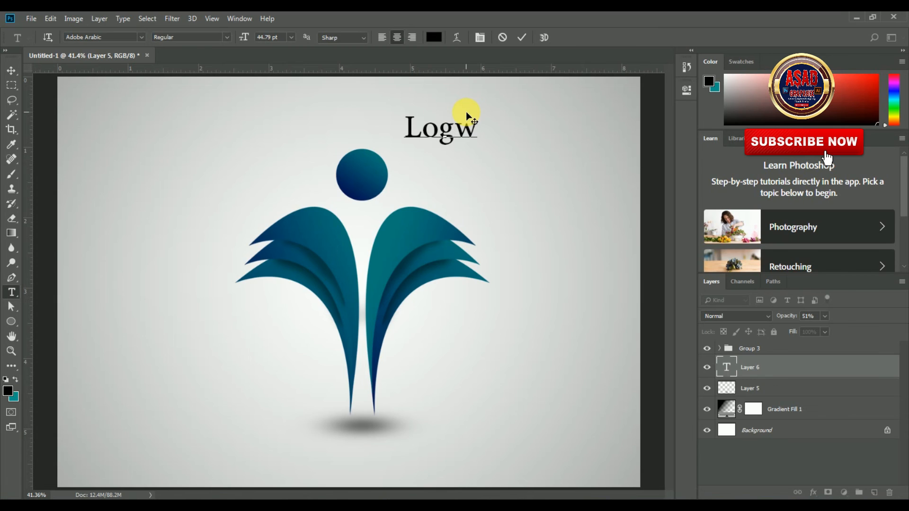
key(BackSpace)
text(op)
key(BackSpace)
text(Desi)
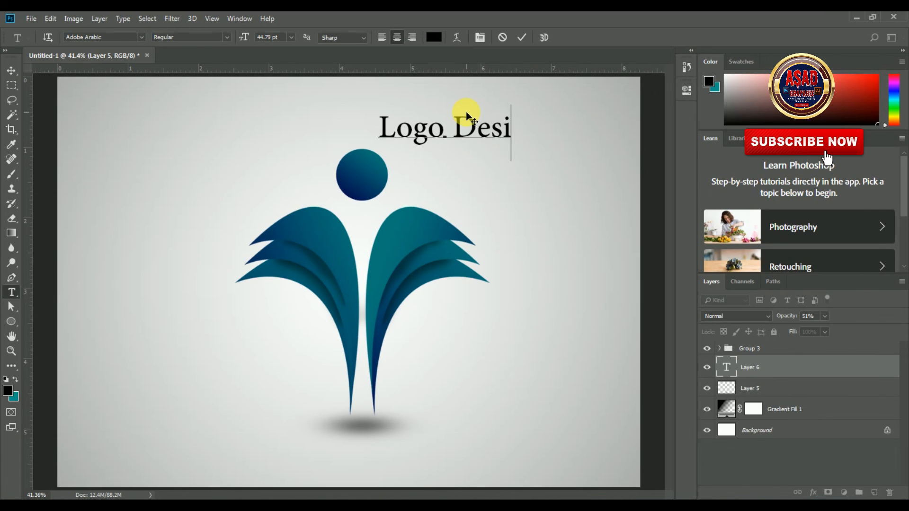
text(gn)
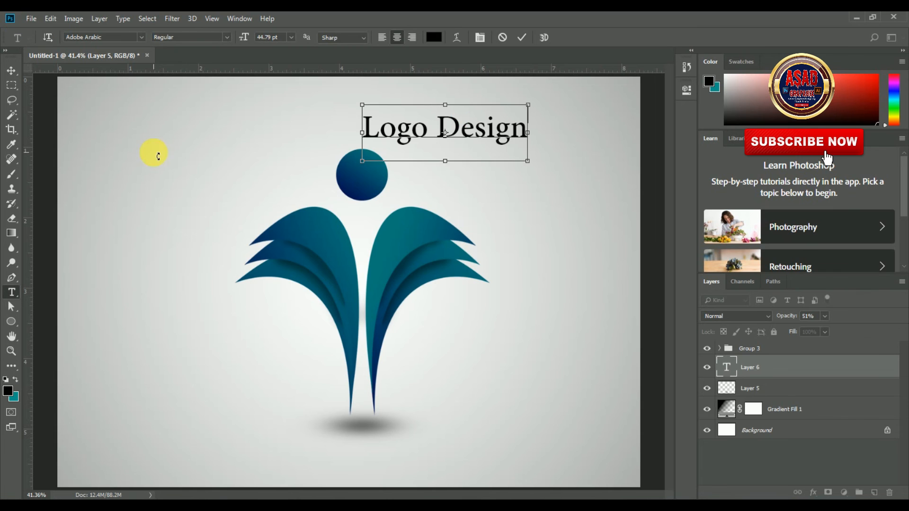
- Change the "Logo Design" text to a thin, rounded sans-serif font and move it beside the wings' lower tips, right of the figure
drag(528, 127, 267, 136)
click(141, 37)
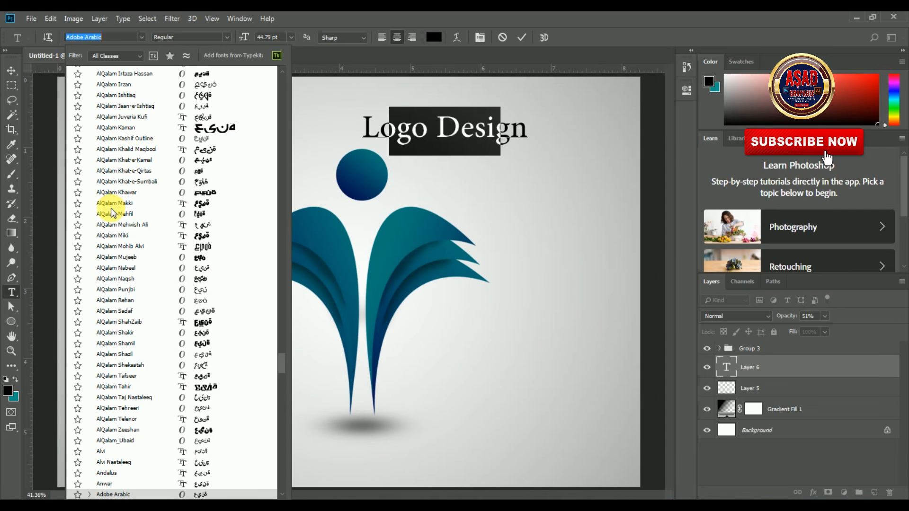
scroll(111, 208, down, 6)
scroll(187, 192, up, 15)
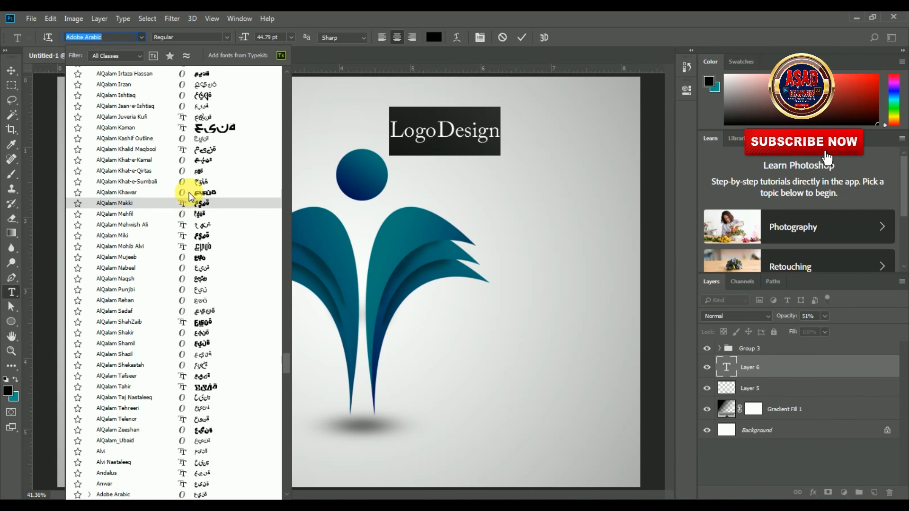
scroll(295, 74, up, 8)
scroll(295, 74, up, 3)
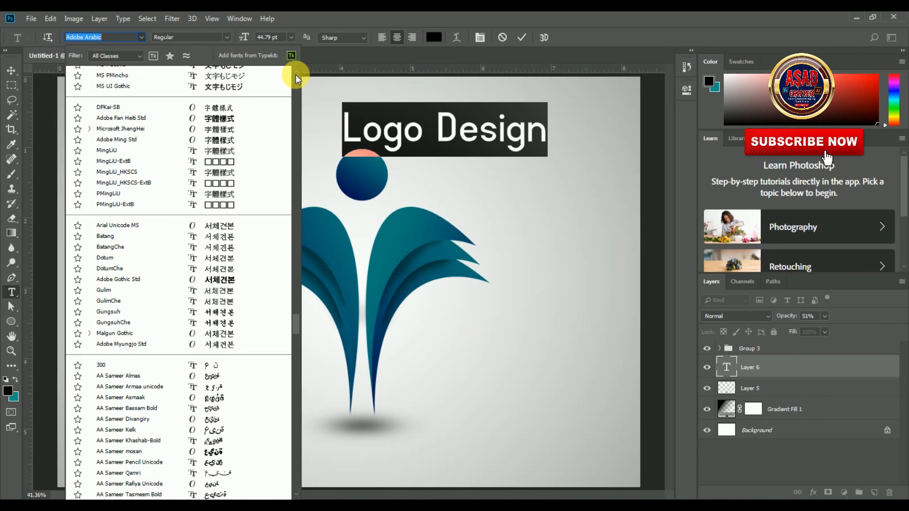
click(394, 118)
click(11, 70)
drag(461, 137, 515, 379)
- Add a gradient overlay to the "Logo Design" text using the dark purple-to-magenta preset
click(870, 373)
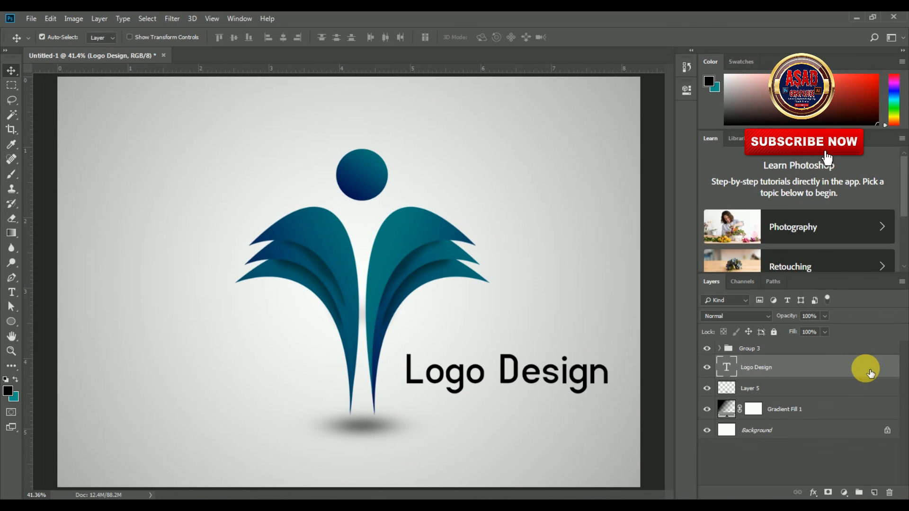
double_click(870, 373)
click(349, 399)
drag(587, 233, 418, 125)
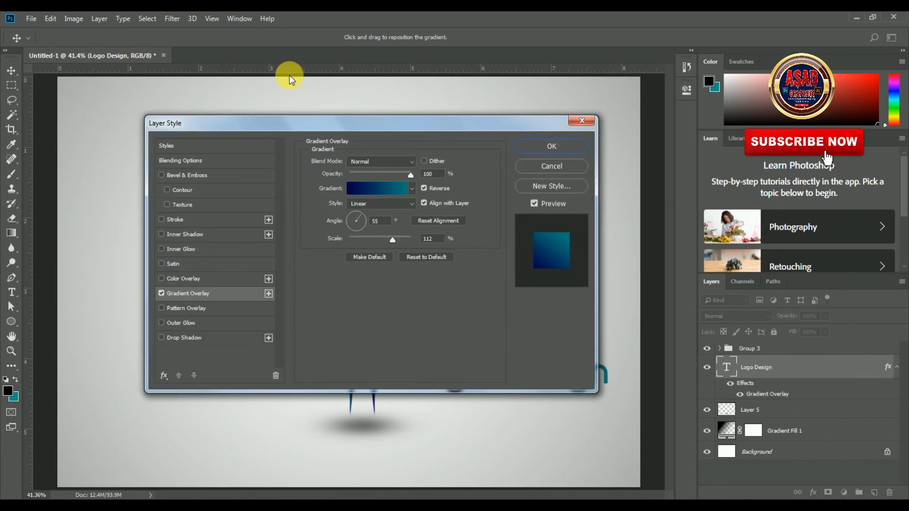
drag(289, 78, 233, 61)
click(206, 127)
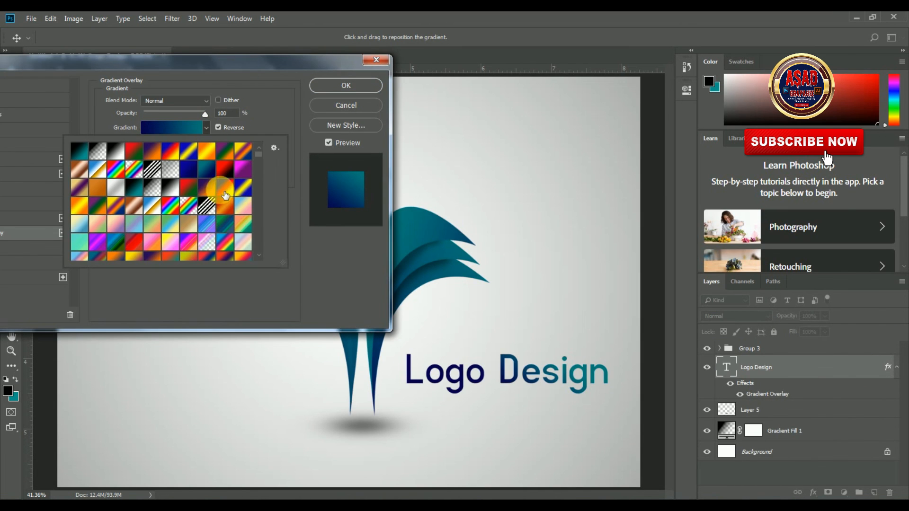
click(225, 195)
click(211, 159)
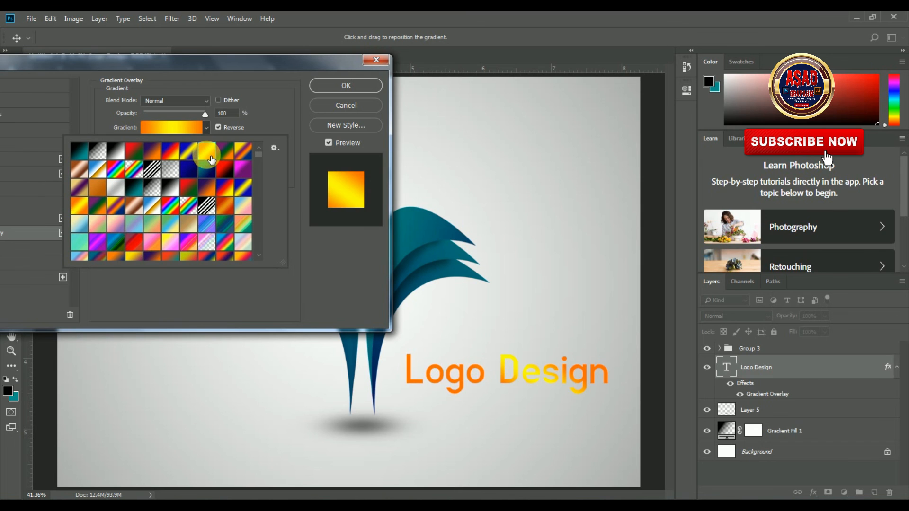
click(243, 169)
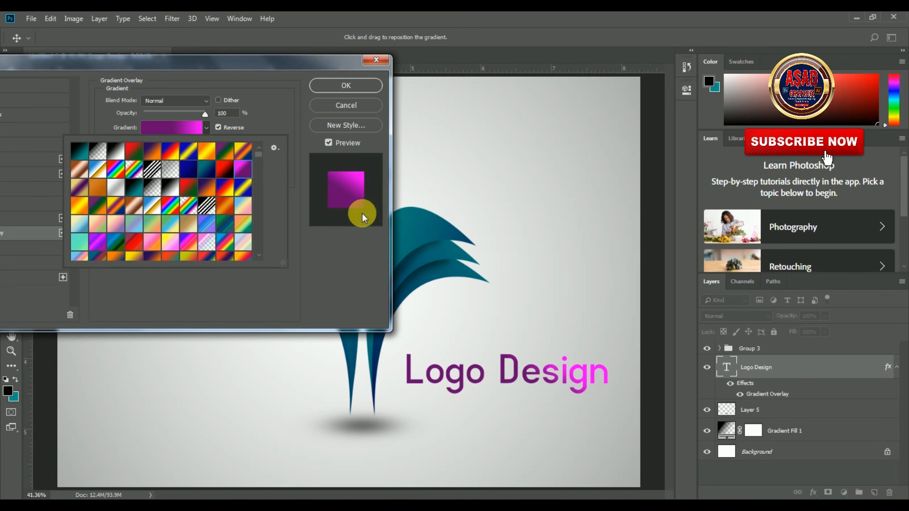
click(277, 122)
- Add a 4 px outside stroke with a black-and-white gradient to the text, leaving its drop shadow off
drag(237, 61, 292, 65)
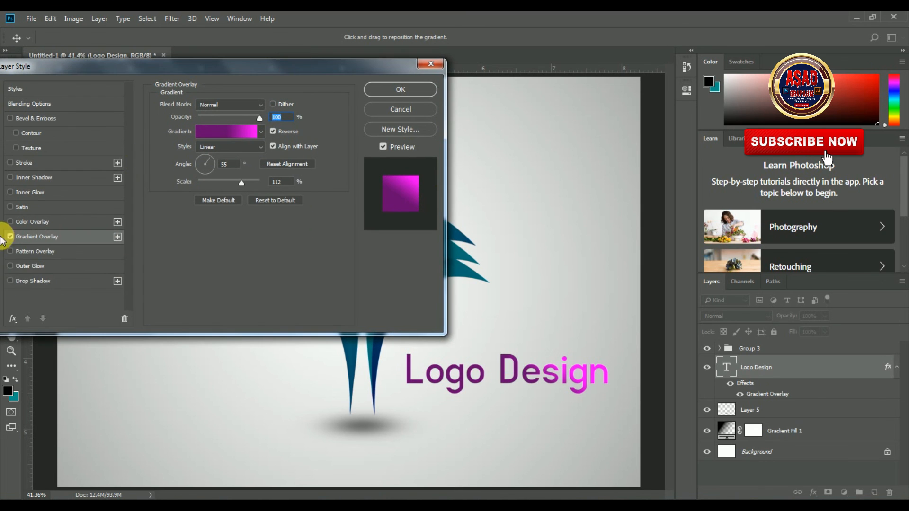
click(24, 280)
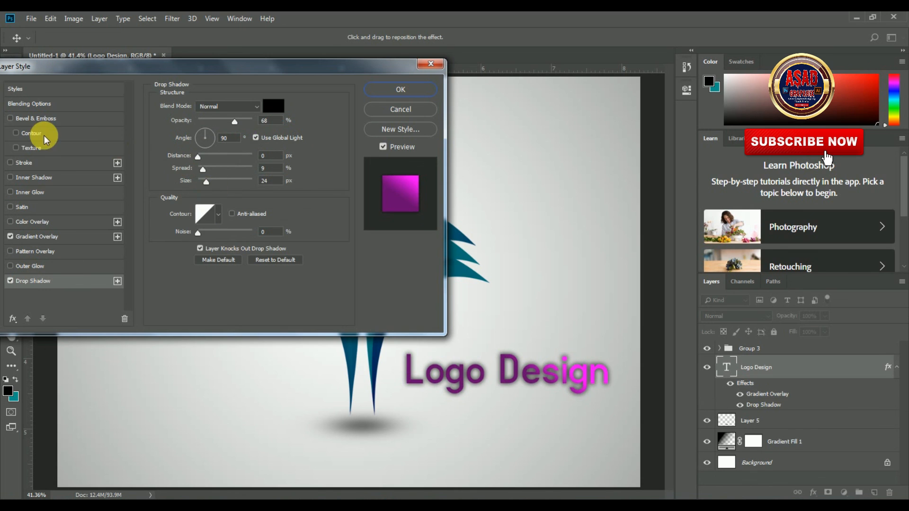
click(28, 162)
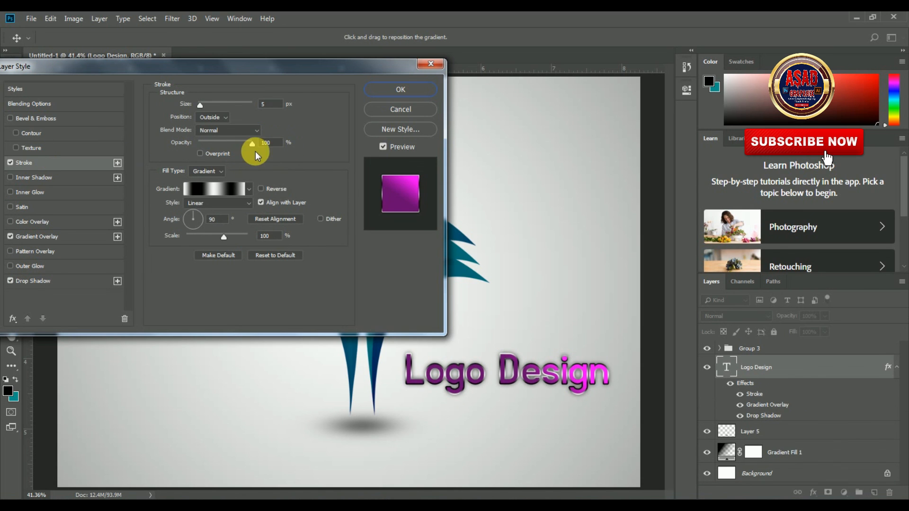
drag(201, 109, 200, 109)
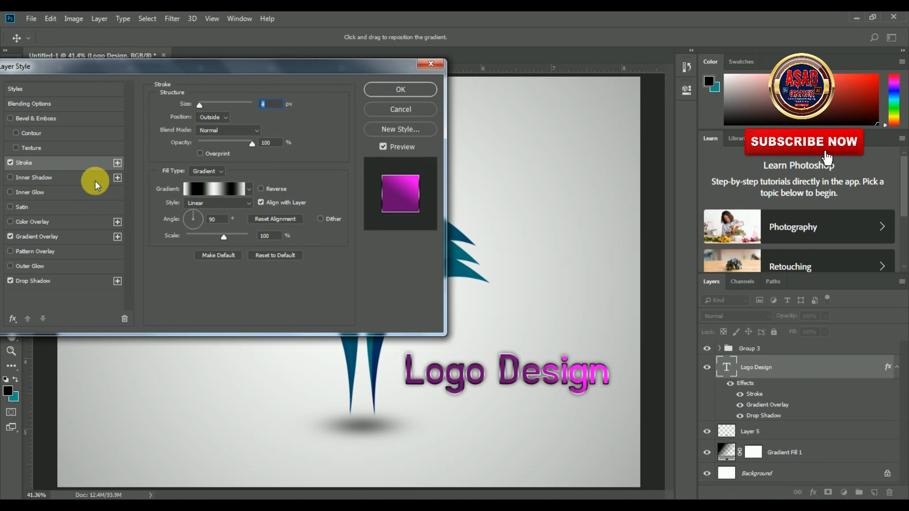
click(48, 236)
click(10, 281)
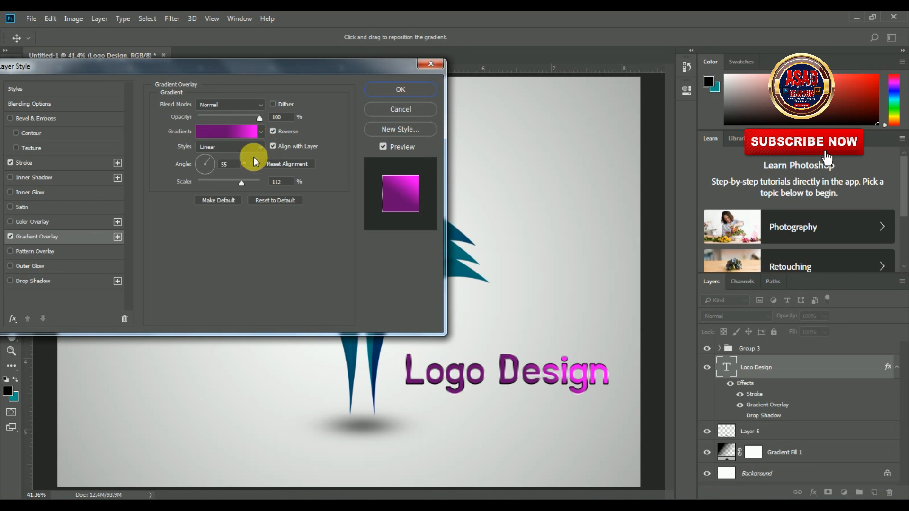
- Edit the stroke gradient to start black, remove the extra black stop, move the middle white stop to 36% and shift the remaining black stop towards the end
click(53, 162)
click(239, 187)
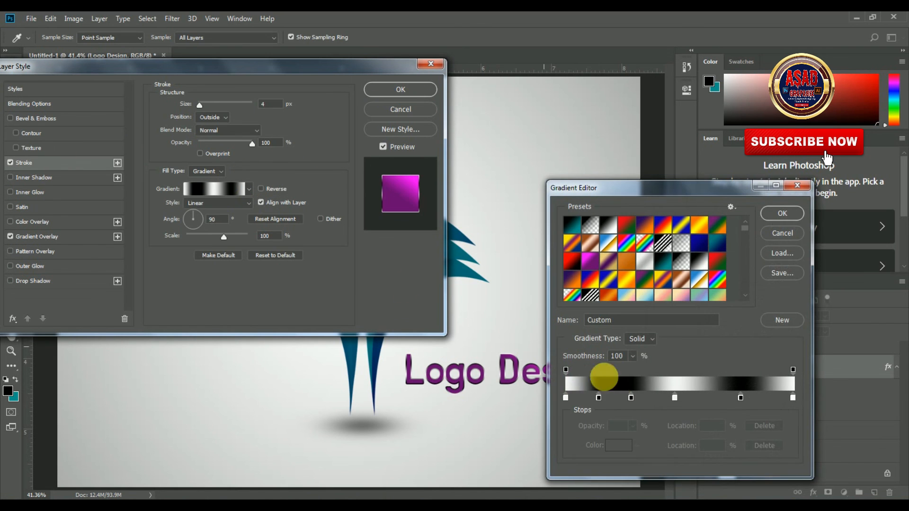
click(599, 397)
drag(600, 400, 632, 401)
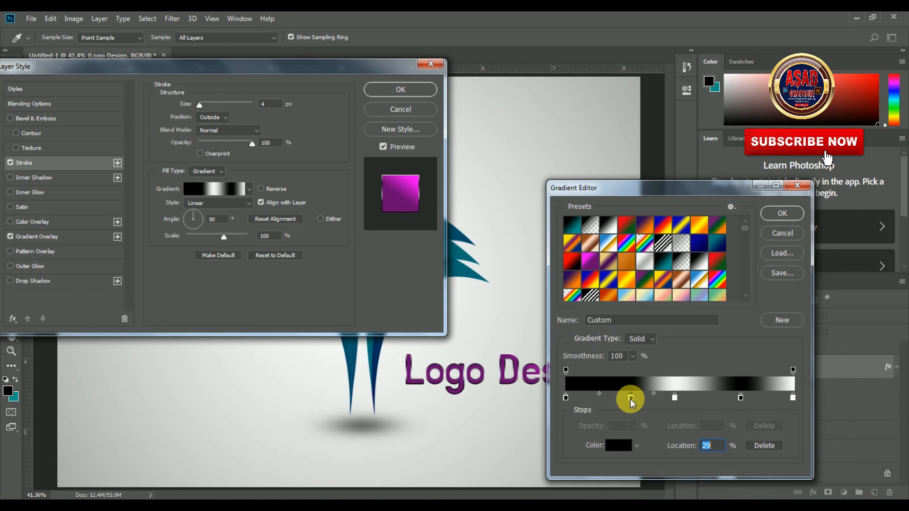
key(BackSpace)
drag(676, 401, 648, 400)
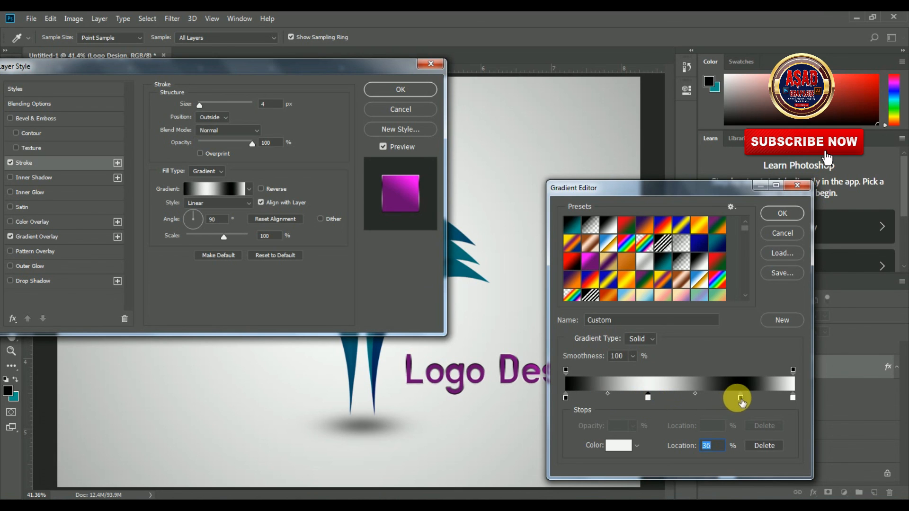
drag(741, 399, 759, 401)
- Add a white color stop at 72% to the stroke gradient and apply the text's layer style
click(731, 399)
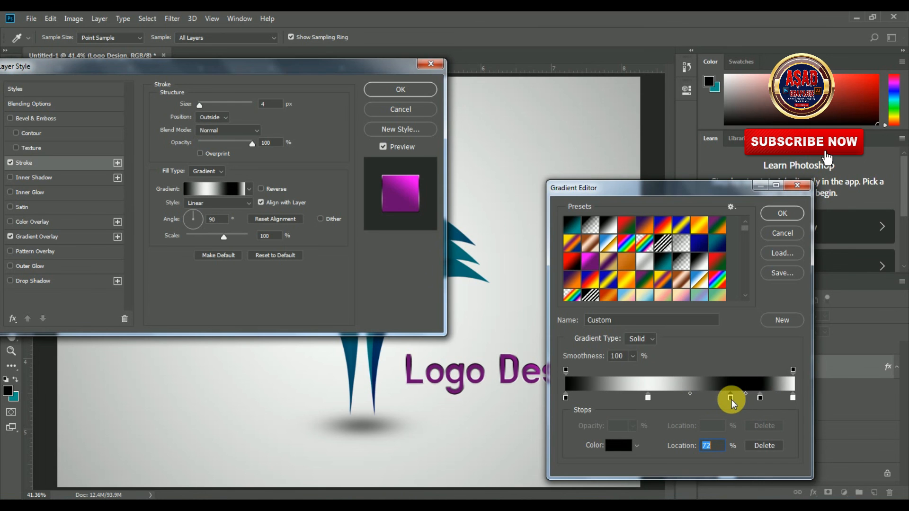
double_click(731, 399)
drag(619, 276, 254, 140)
click(818, 197)
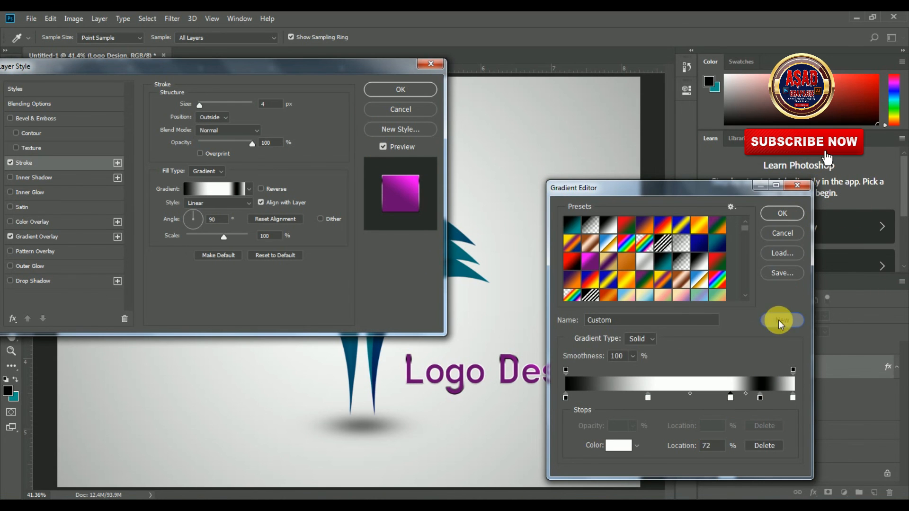
click(781, 214)
click(423, 86)
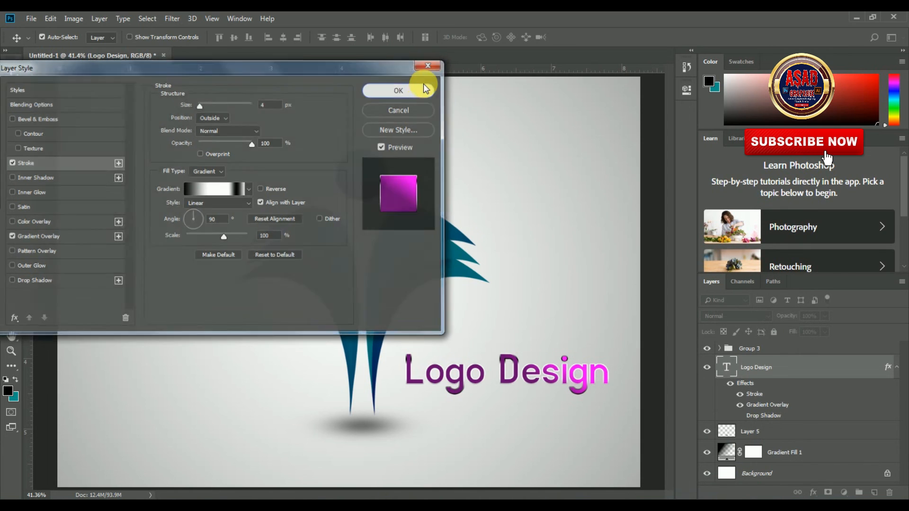
- Move the "Logo Design" text slightly lower and show the artwork full screen, fitted to the view with rulers hidden
drag(513, 360, 515, 375)
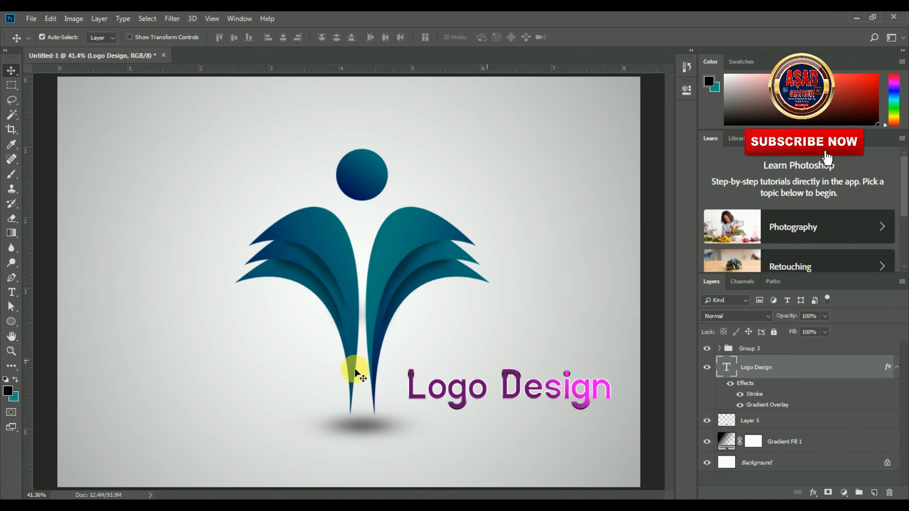
key(f)
key(f)
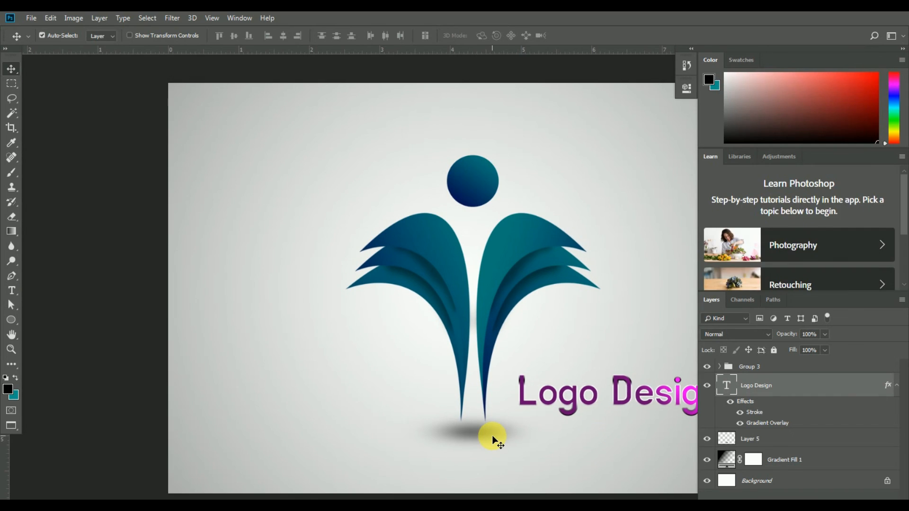
key(ctrl+0)
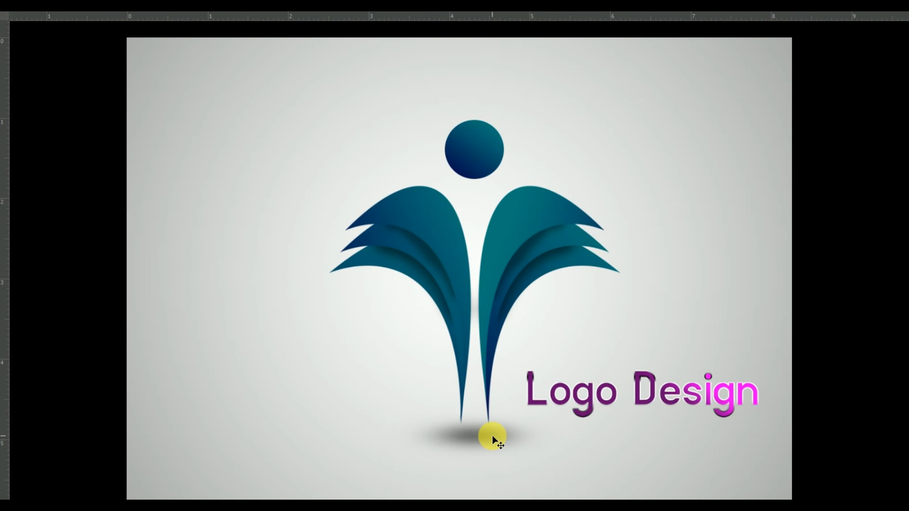
key(ctrl+r)
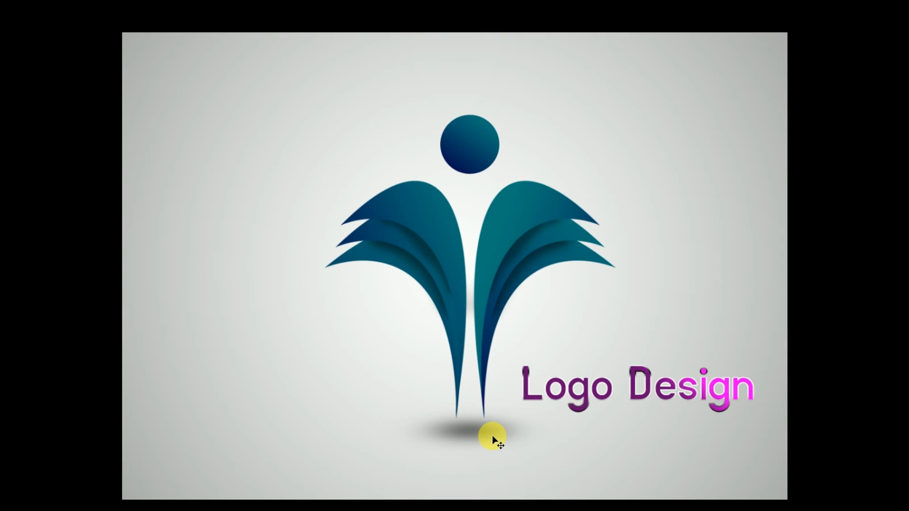